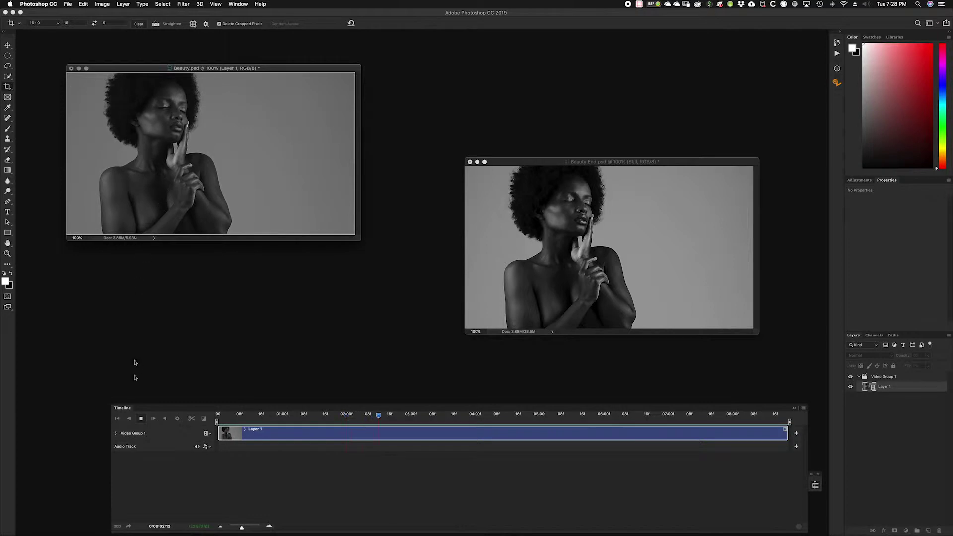
- Play back the timelines of the original Beauty clip and the Beauty End document to compare them
{"action": "left_click", "coordinate": [142, 419]}
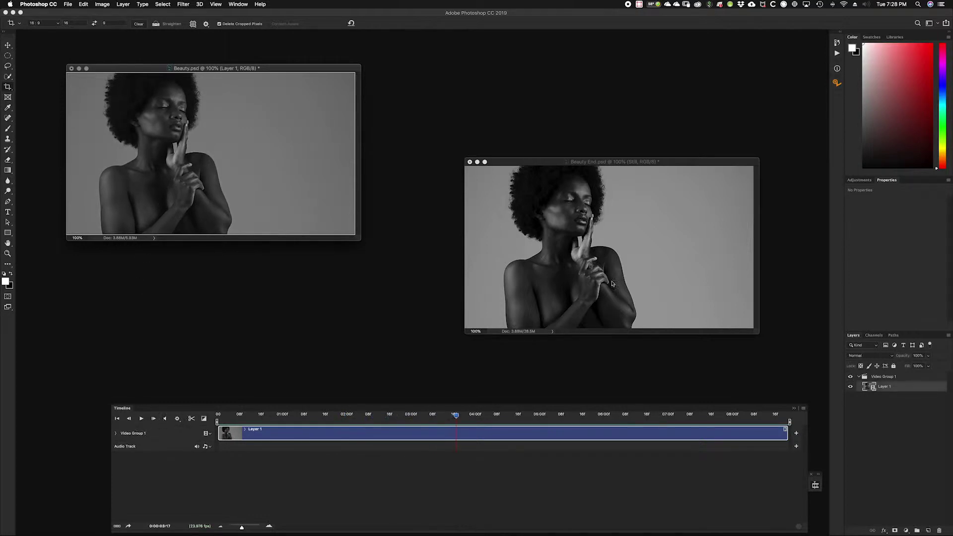
{"action": "left_click", "coordinate": [555, 164]}
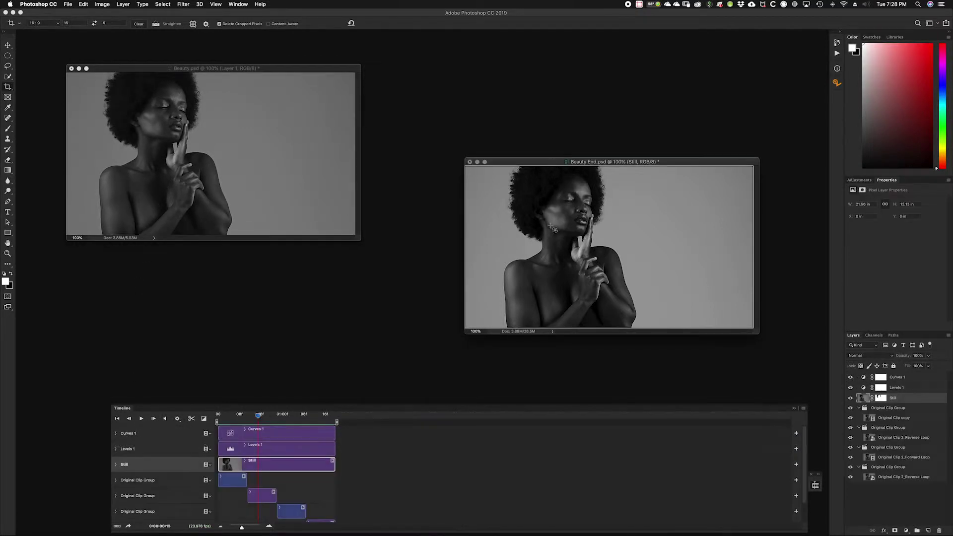
{"action": "left_click", "coordinate": [142, 419]}
{"action": "left_click", "coordinate": [142, 420]}
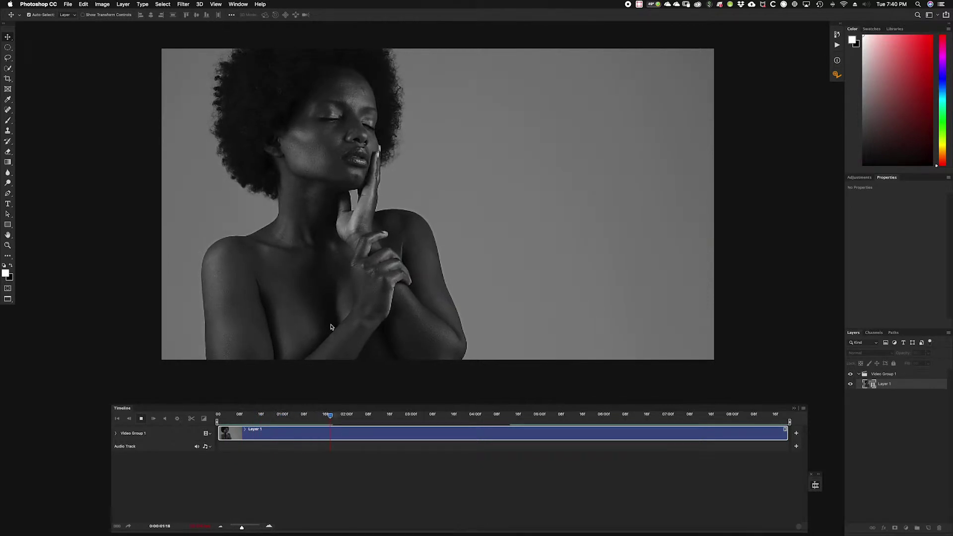
{"action": "left_click", "coordinate": [140, 419]}
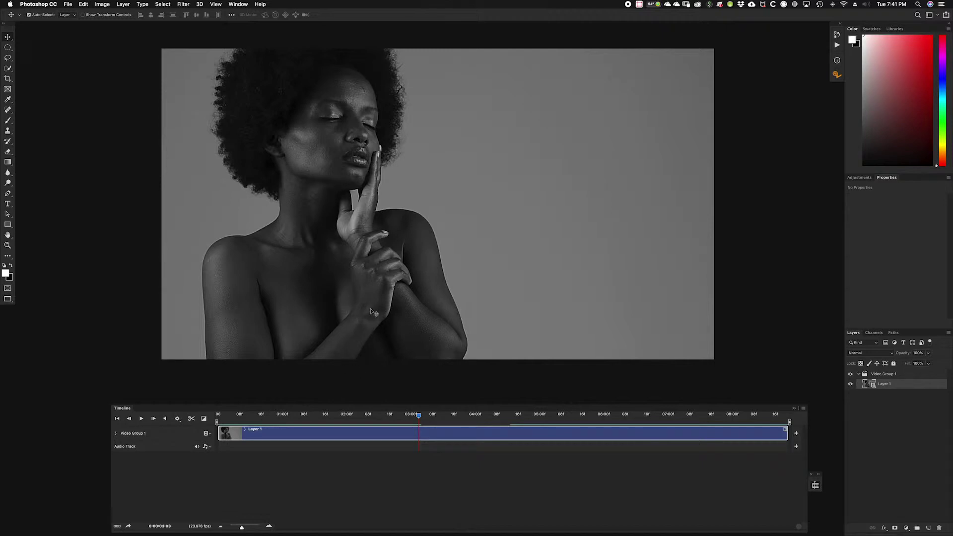
- Try retouching the edge of the model's raised shoulder on the video layer with the Patch tool, playing the clip to check it
{"action": "key", "text": "j"}
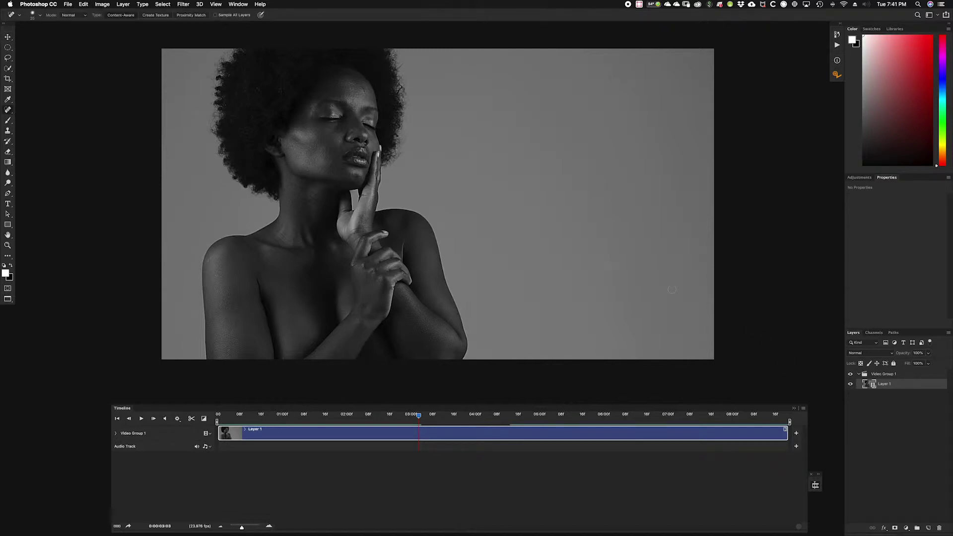
{"action": "key", "text": "shift+j"}
{"action": "key", "text": "shift+j"}
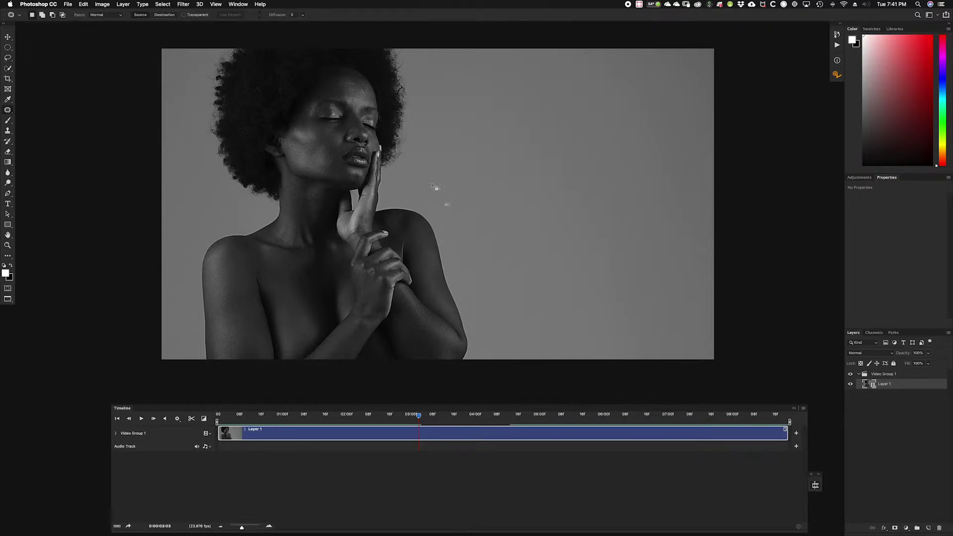
{"action": "mouse_move", "coordinate": [432, 201]}
{"action": "left_mouse_down"}
{"action": "mouse_move", "coordinate": [415, 208]}
{"action": "mouse_move", "coordinate": [470, 201]}
{"action": "mouse_move", "coordinate": [461, 263]}
{"action": "mouse_move", "coordinate": [435, 188]}
{"action": "left_mouse_up"}
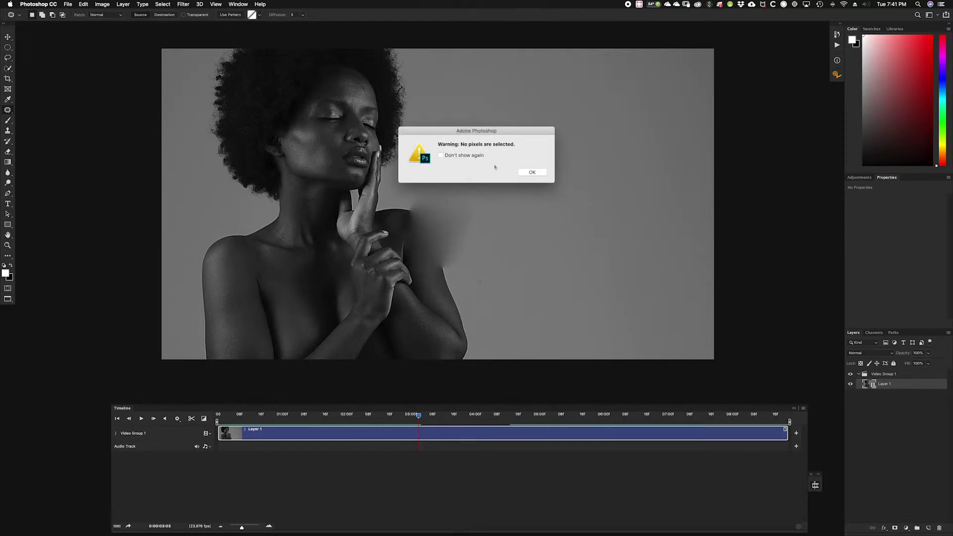
{"action": "left_click", "coordinate": [529, 173]}
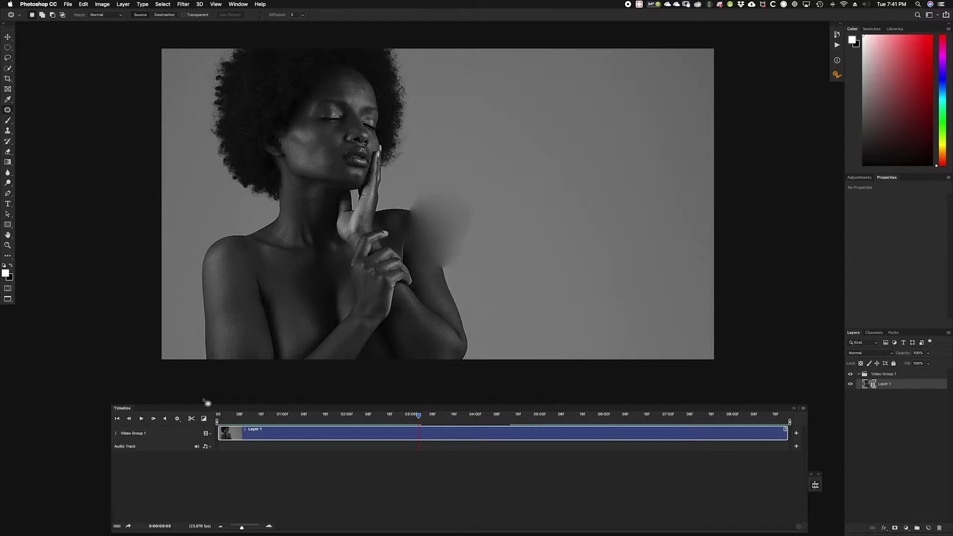
{"action": "left_click", "coordinate": [141, 419]}
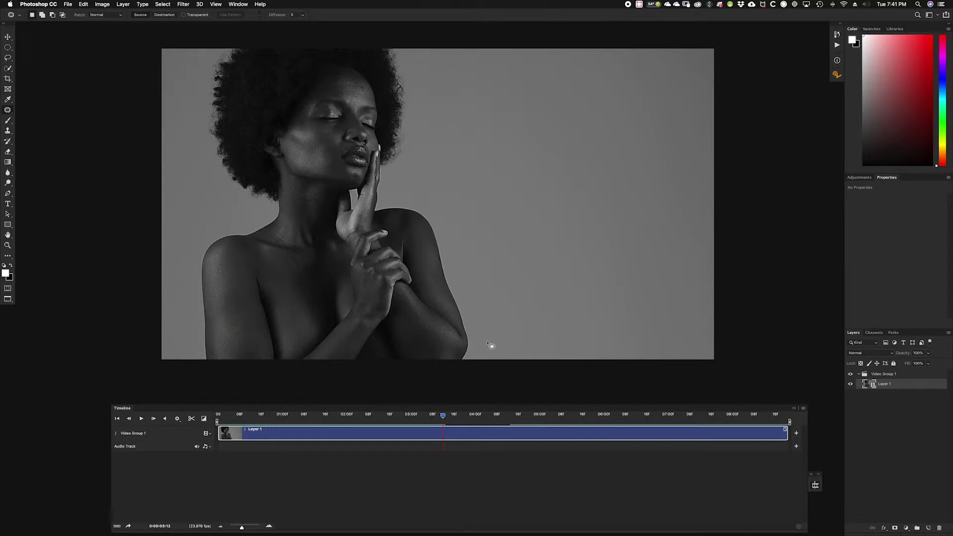
{"action": "left_click_drag", "start_coordinate": [447, 417], "coordinate": [419, 425]}
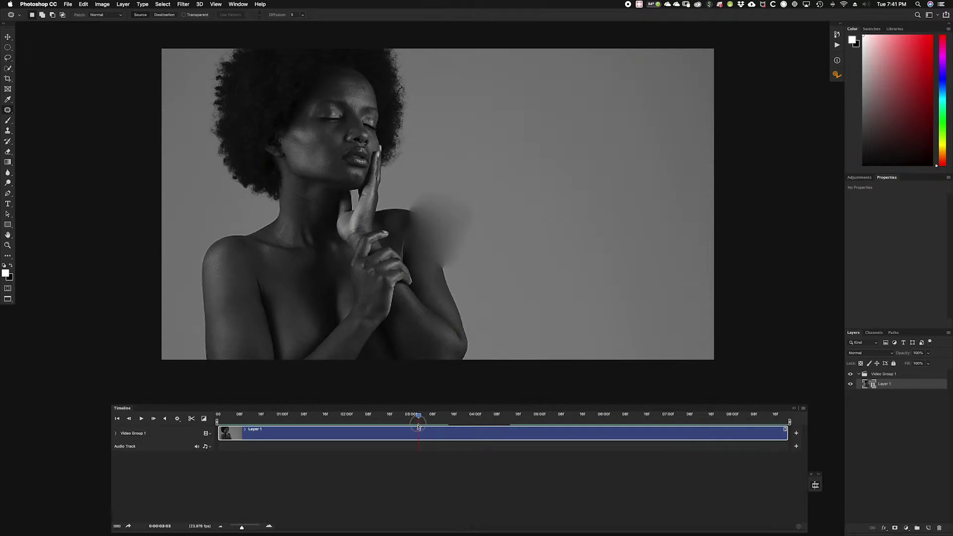
- Step the history back to before the shoulder patch was applied and clear the patch selection
{"action": "left_click", "coordinate": [837, 34]}
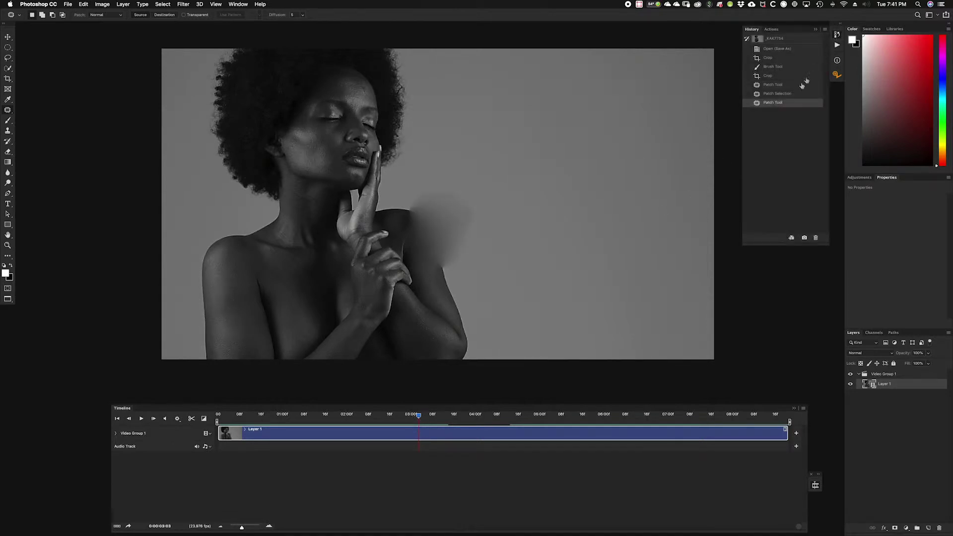
{"action": "left_click", "coordinate": [768, 76]}
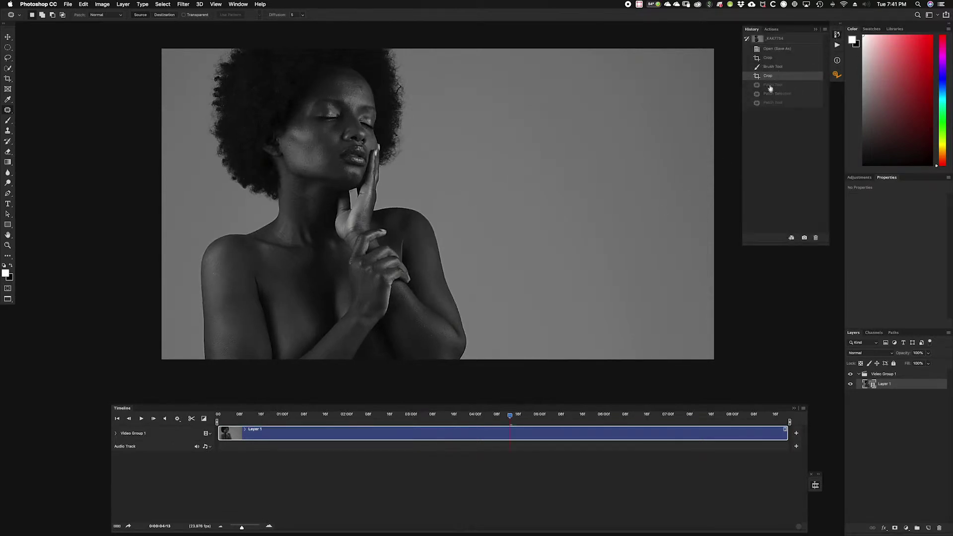
{"action": "left_click", "coordinate": [769, 86]}
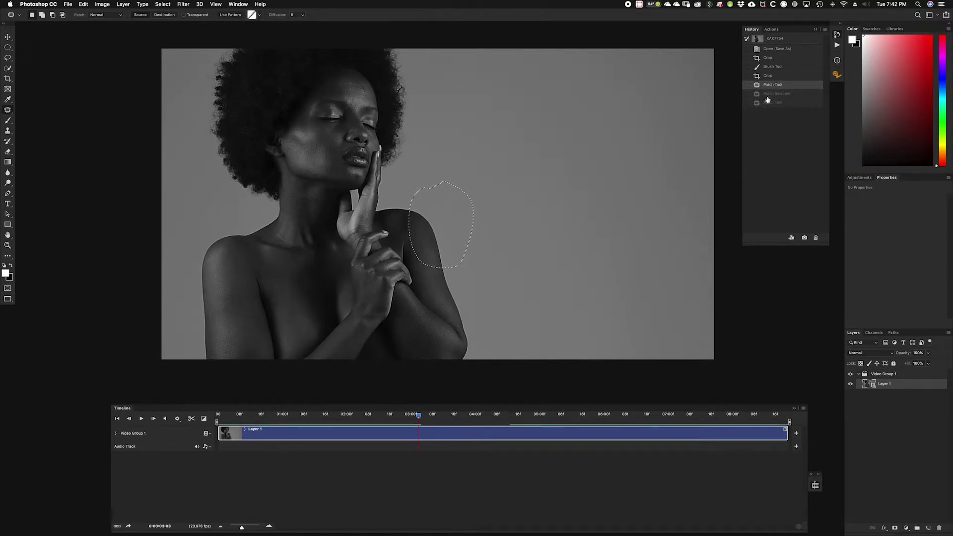
{"action": "key", "text": "super+d"}
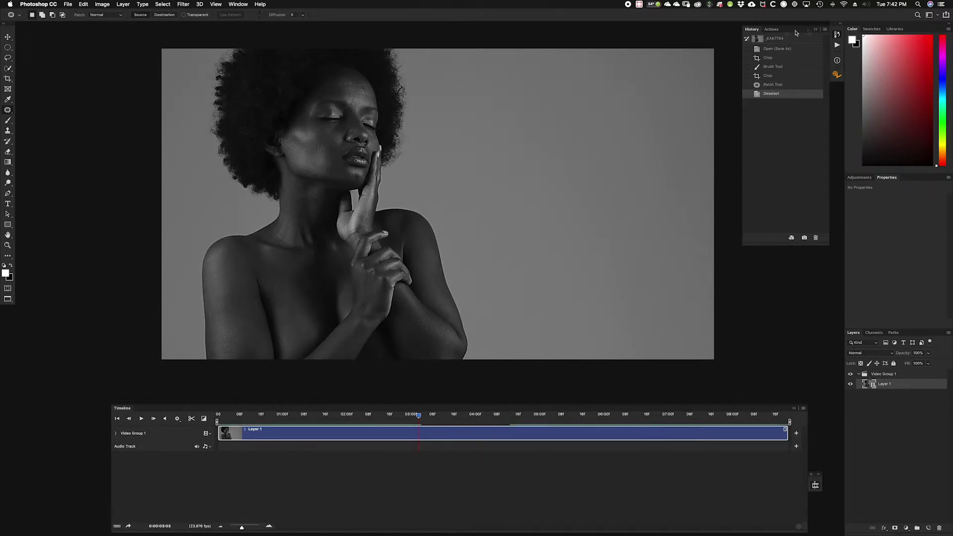
{"action": "left_click", "coordinate": [823, 30]}
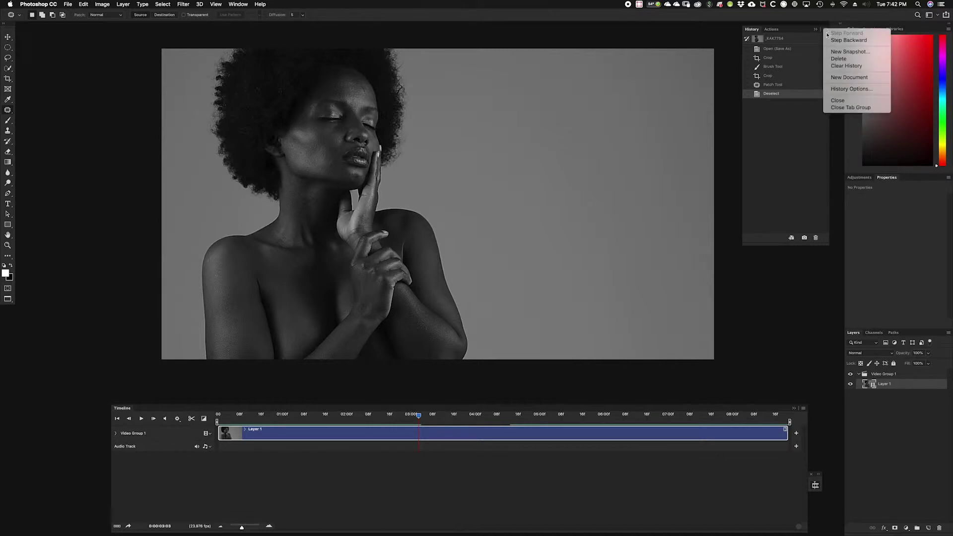
{"action": "left_click", "coordinate": [805, 31]}
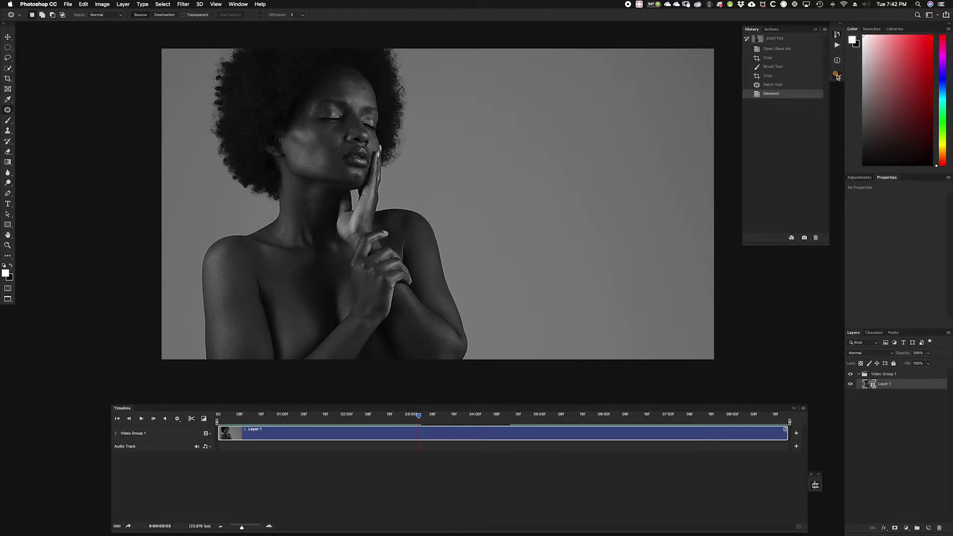
- Use the Kinemaphoto clip controls to set the loop's start at 0:00:01:22 and its end at about 0:00:02:08
{"action": "left_click", "coordinate": [836, 75]}
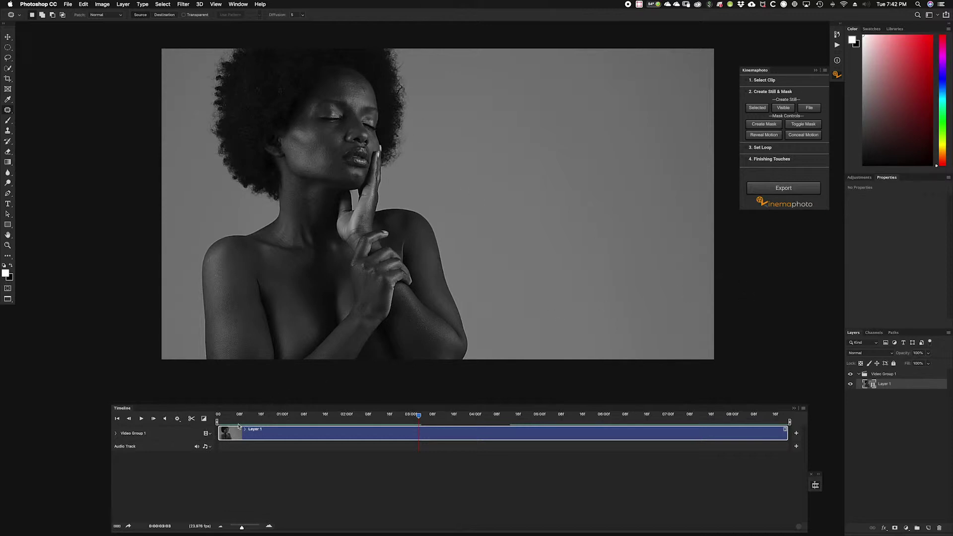
{"action": "left_click_drag", "start_coordinate": [420, 419], "coordinate": [341, 420]}
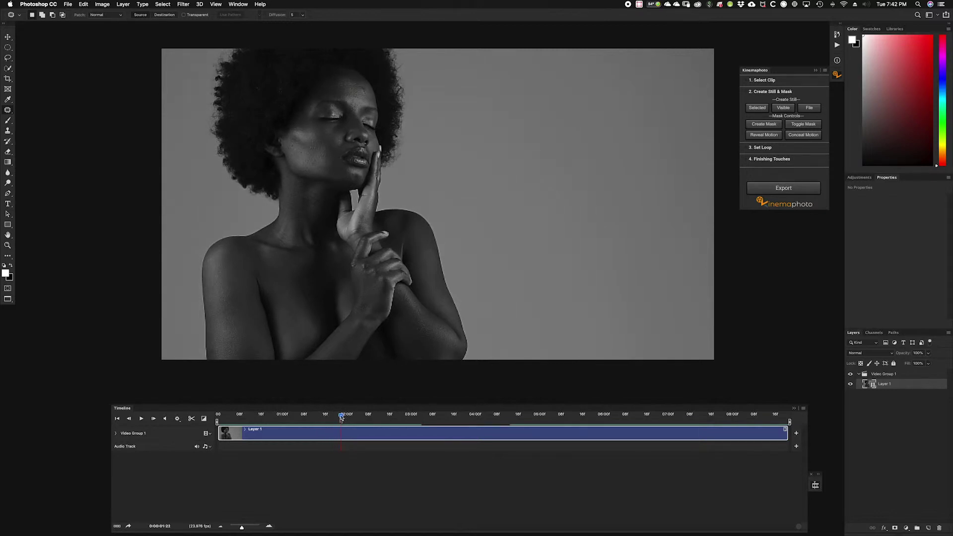
{"action": "left_click", "coordinate": [759, 80]}
{"action": "left_click", "coordinate": [760, 103]}
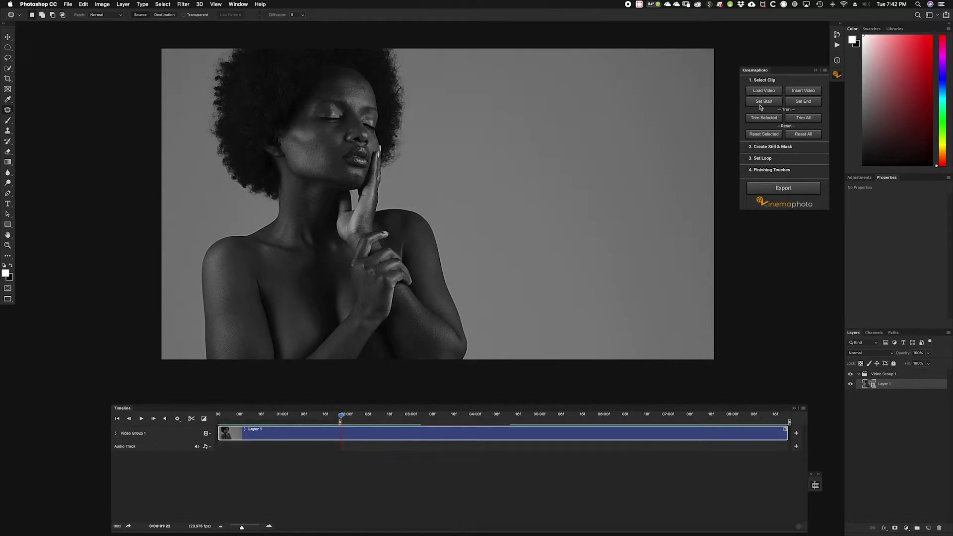
{"action": "left_click_drag", "start_coordinate": [343, 419], "coordinate": [381, 419]}
{"action": "left_click", "coordinate": [796, 103]}
- Preview the marked section and trim all clips to it
{"action": "left_click", "coordinate": [142, 419]}
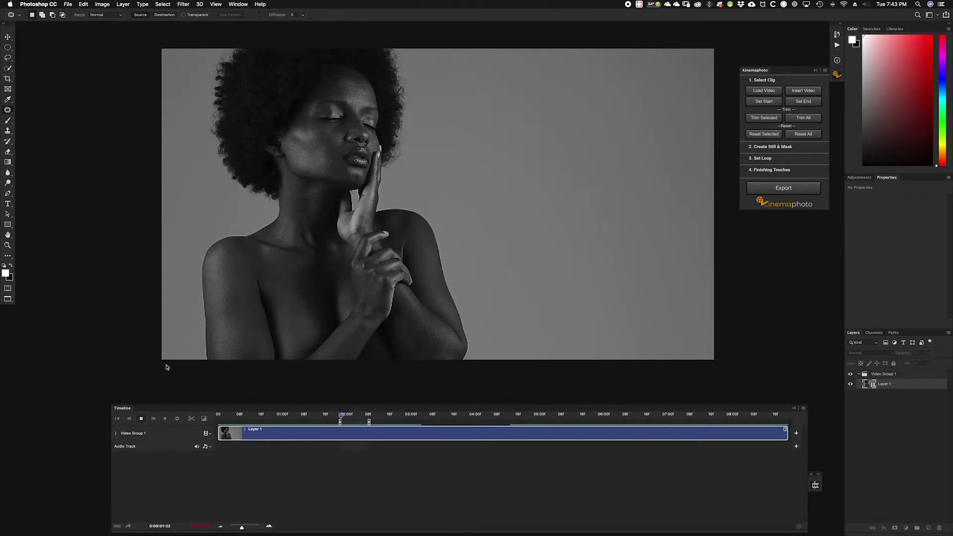
{"action": "left_click", "coordinate": [141, 419]}
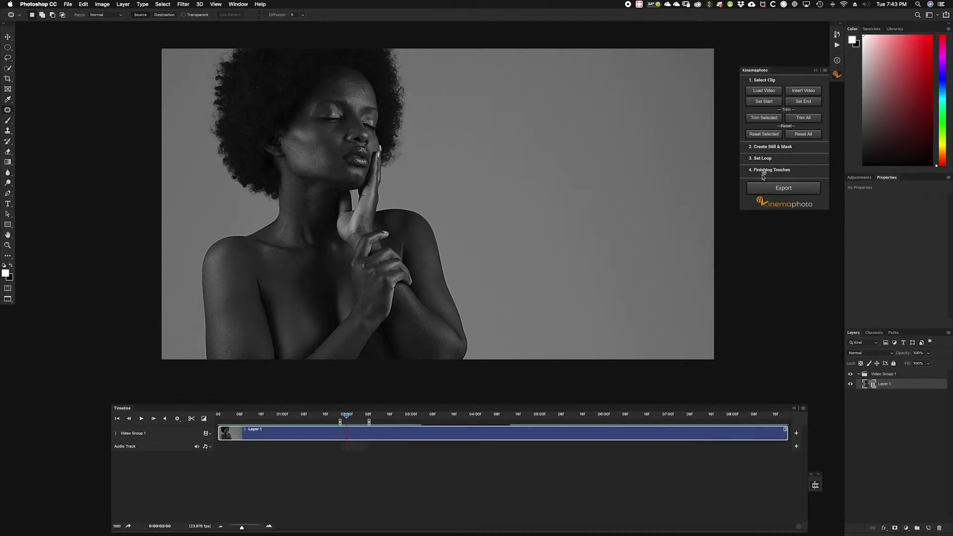
{"action": "left_click", "coordinate": [799, 121]}
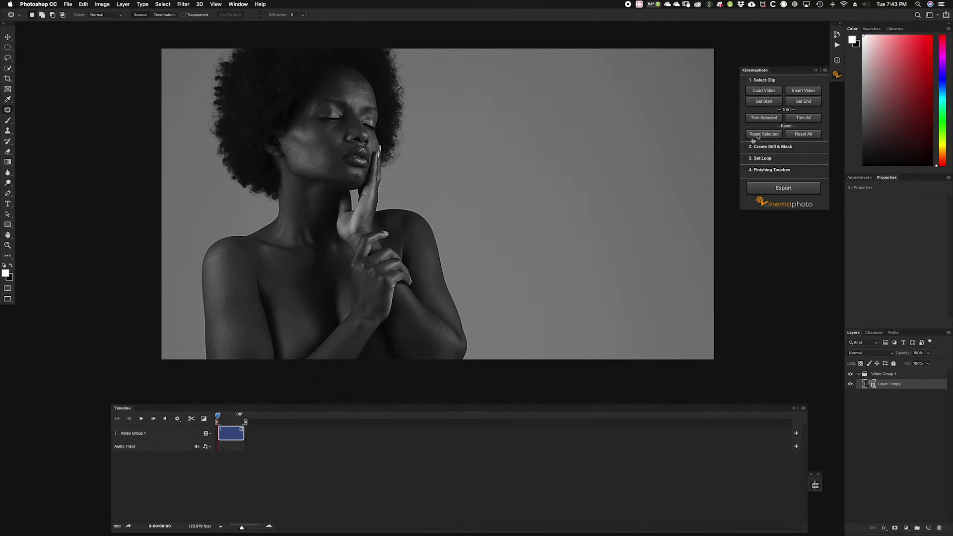
- Create a masked still from the selected video layer with Kinemaphoto and play the timeline to check it
{"action": "left_click", "coordinate": [767, 149]}
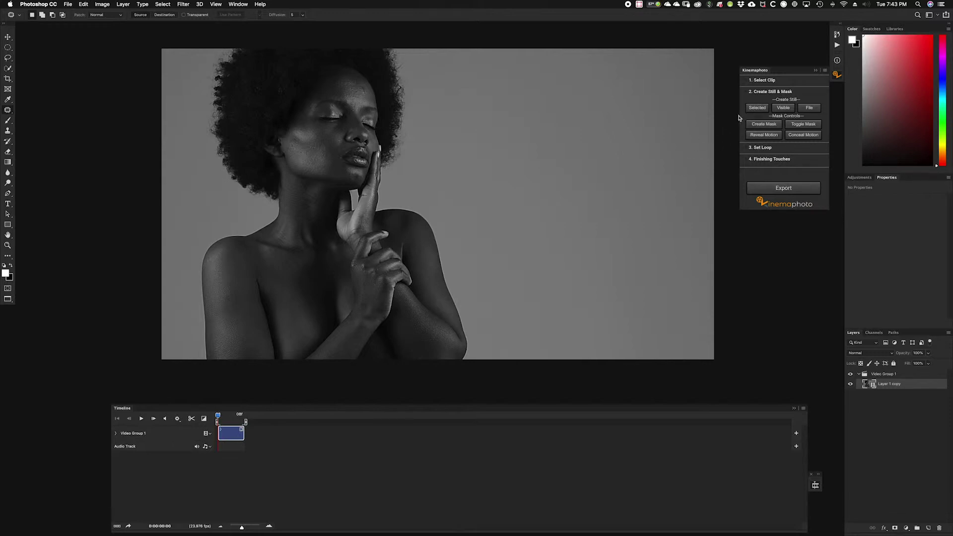
{"action": "left_click", "coordinate": [757, 108]}
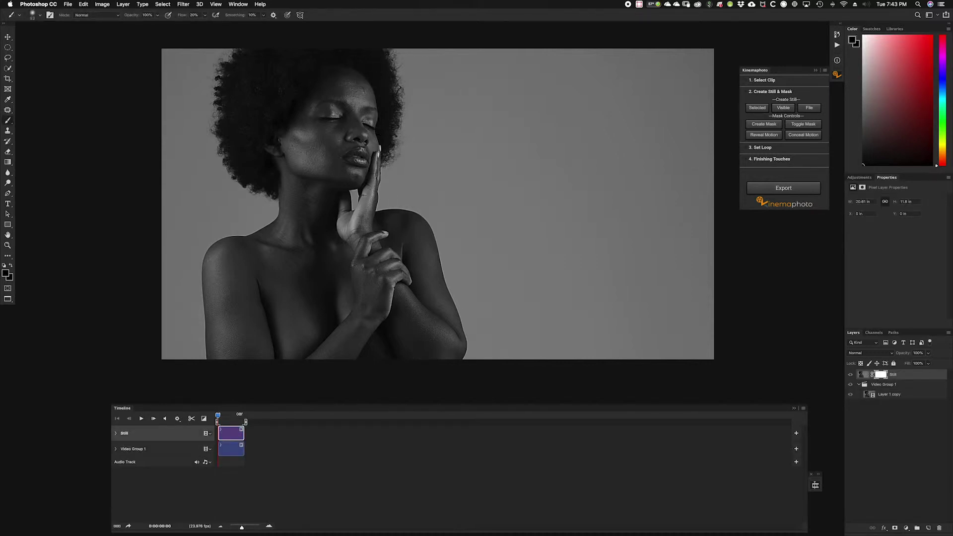
{"action": "left_click", "coordinate": [141, 419]}
{"action": "left_click", "coordinate": [142, 419]}
- Target the image of the Still layer rather than its mask and heal a blemish on the model's cheek with a smaller Spot Healing Brush
{"action": "left_click", "coordinate": [862, 375]}
{"action": "key", "text": "j"}
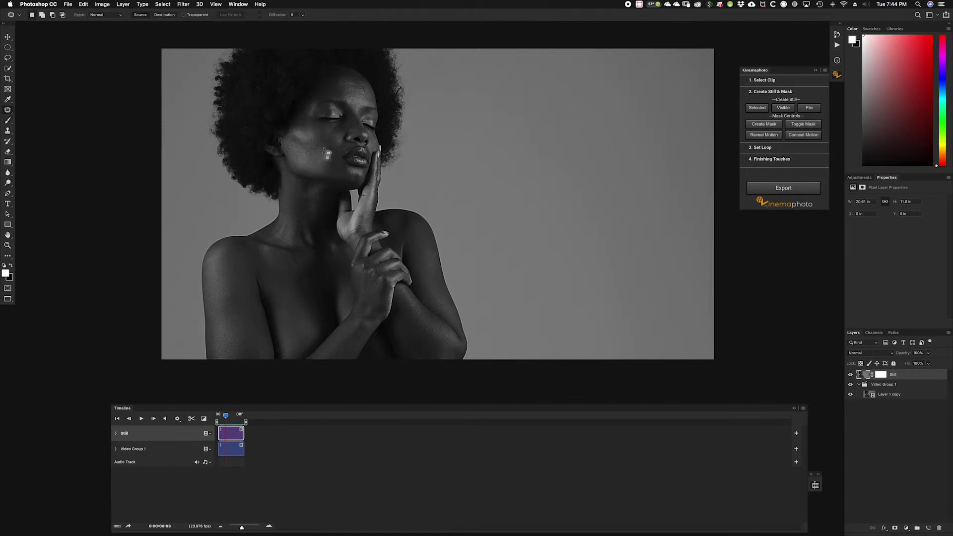
{"action": "key", "text": "shift+j"}
{"action": "key", "text": "shift+j"}
{"action": "key", "text": "shift+j"}
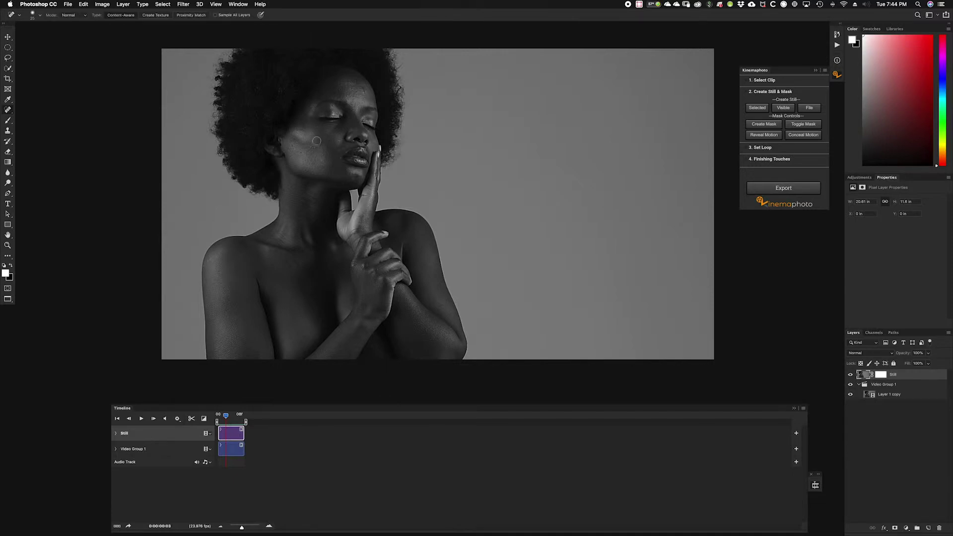
{"action": "key", "text": "super+plus"}
{"action": "key", "text": "super+plus"}
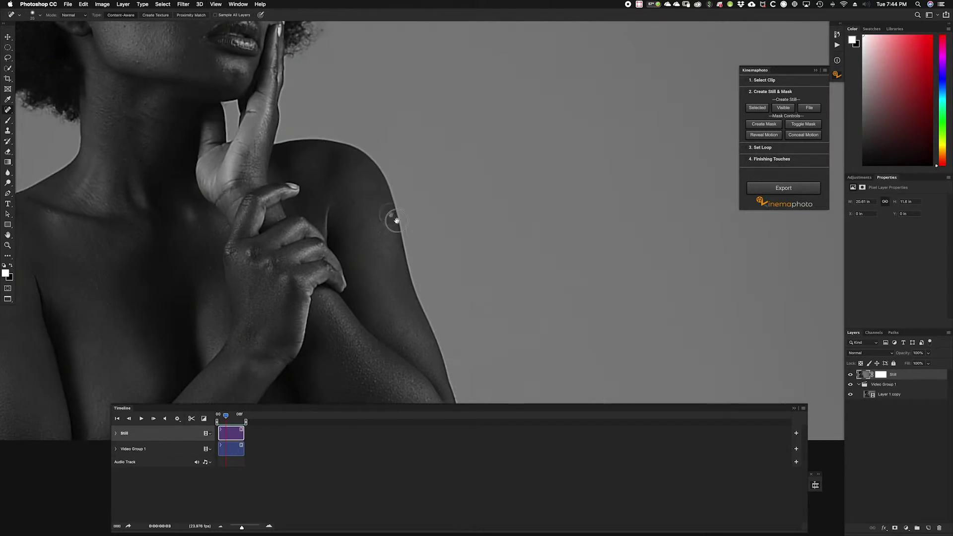
{"action": "left_click_drag", "start_coordinate": [392, 219], "coordinate": [415, 255]}
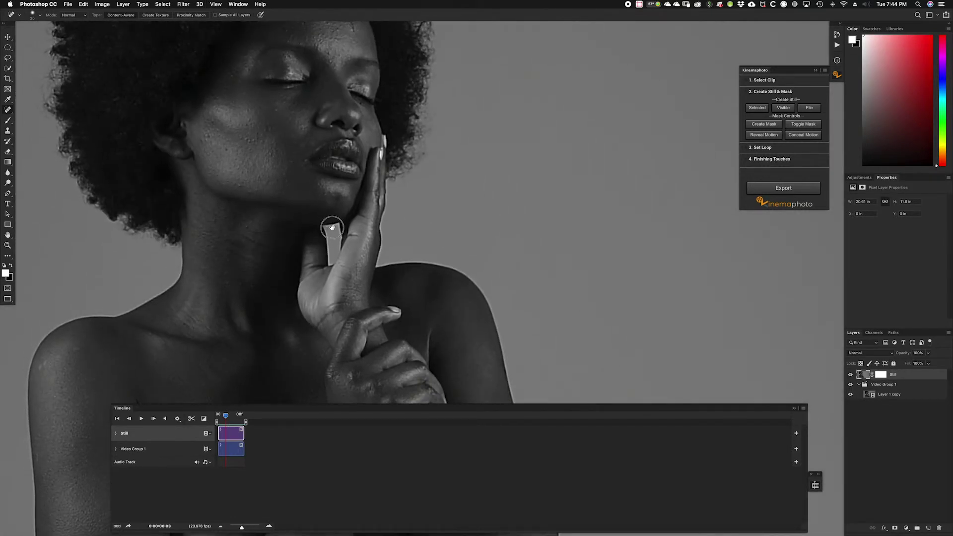
{"action": "scroll", "coordinate": [332, 233], "scroll_direction": "up", "scroll_amount": 5}
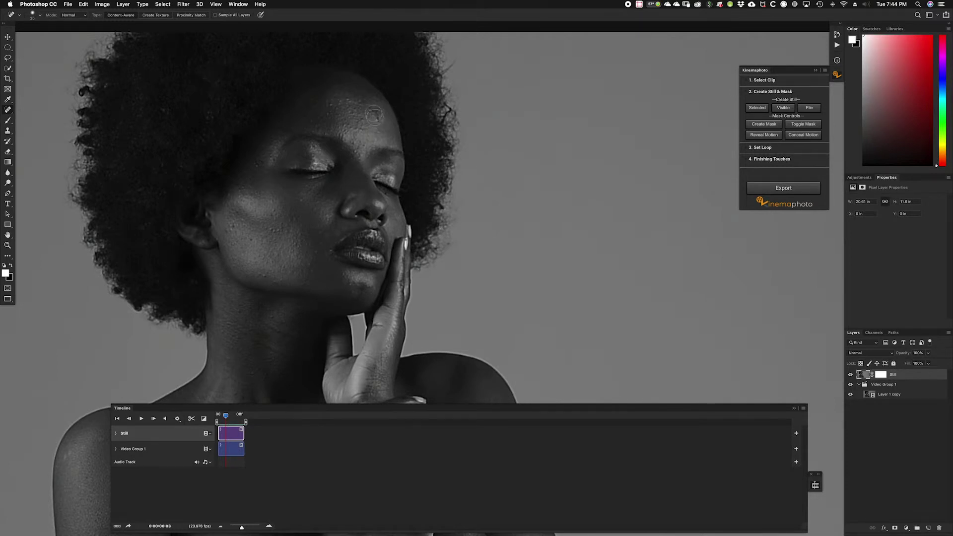
{"action": "key", "text": "bracketleft"}
{"action": "key", "text": "bracketleft"}
{"action": "left_click", "coordinate": [233, 227]}
- Heal the remaining spots on the model's forehead and cheek with the Spot Healing Brush, reducing the brush size further
{"action": "left_click", "coordinate": [377, 117]}
{"action": "left_click", "coordinate": [353, 115]}
{"action": "left_click", "coordinate": [353, 114]}
{"action": "left_click", "coordinate": [348, 100]}
{"action": "left_click", "coordinate": [330, 106]}
{"action": "left_click", "coordinate": [329, 106]}
{"action": "left_click", "coordinate": [271, 228]}
{"action": "key", "text": "["}
{"action": "key", "text": "["}
{"action": "key", "text": "["}
{"action": "left_click", "coordinate": [183, 6]}
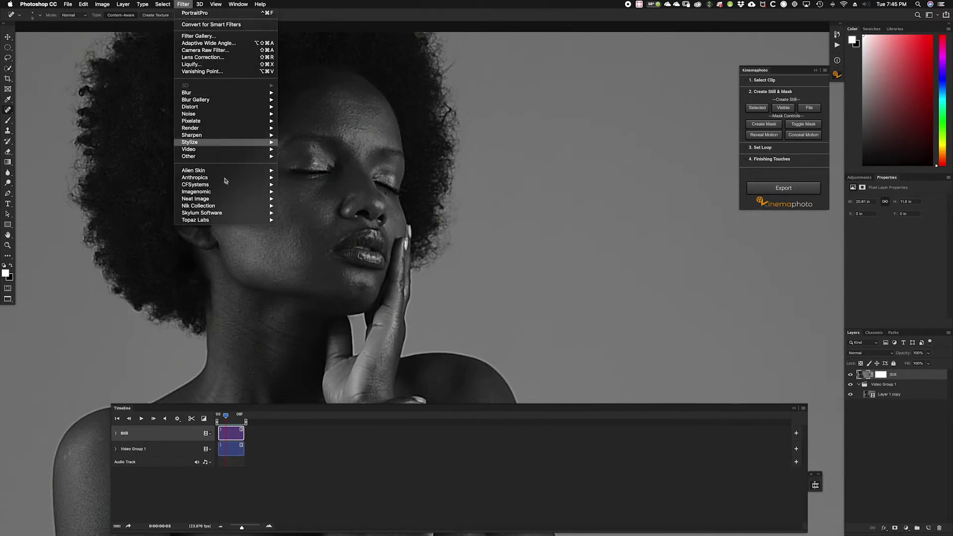
{"action": "mouse_move", "coordinate": [226, 178]}
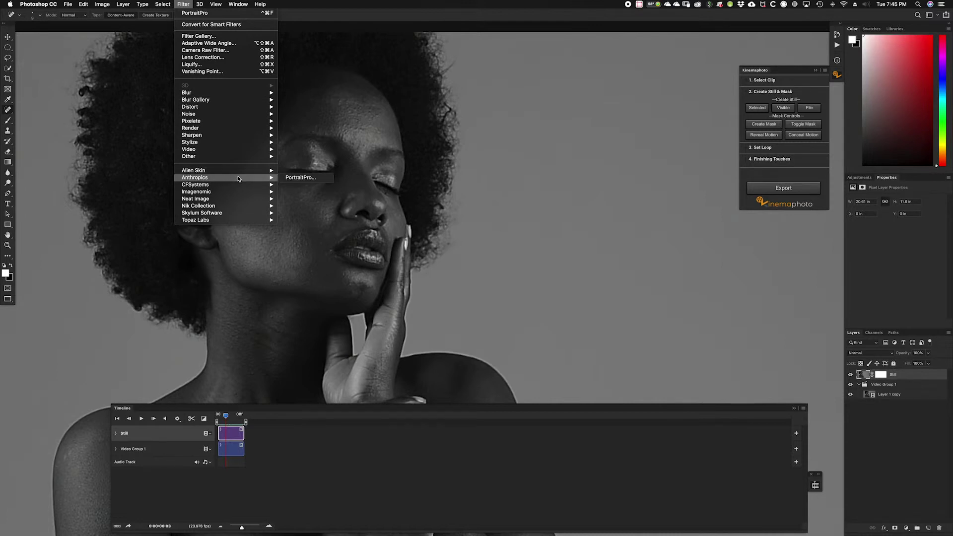
{"action": "mouse_move", "coordinate": [241, 194]}
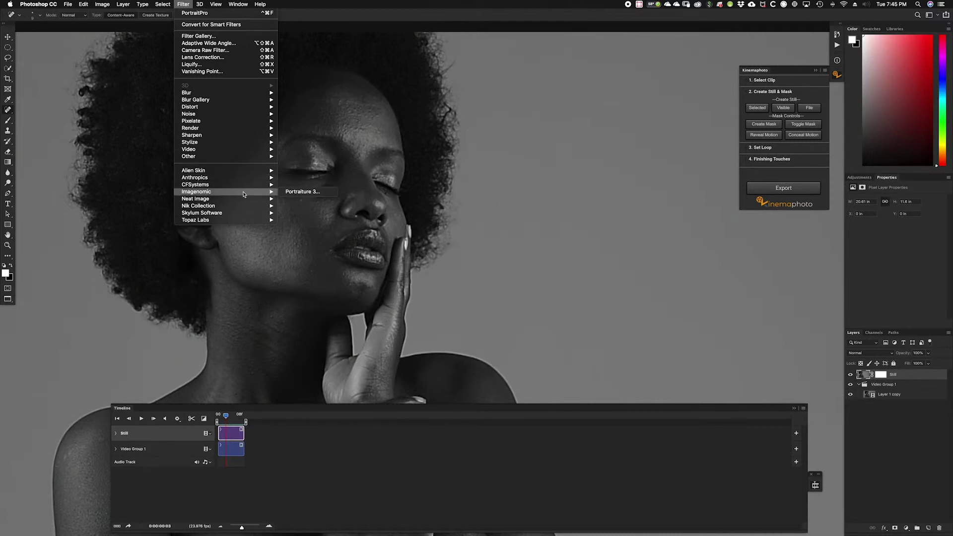
{"action": "mouse_move", "coordinate": [274, 173]}
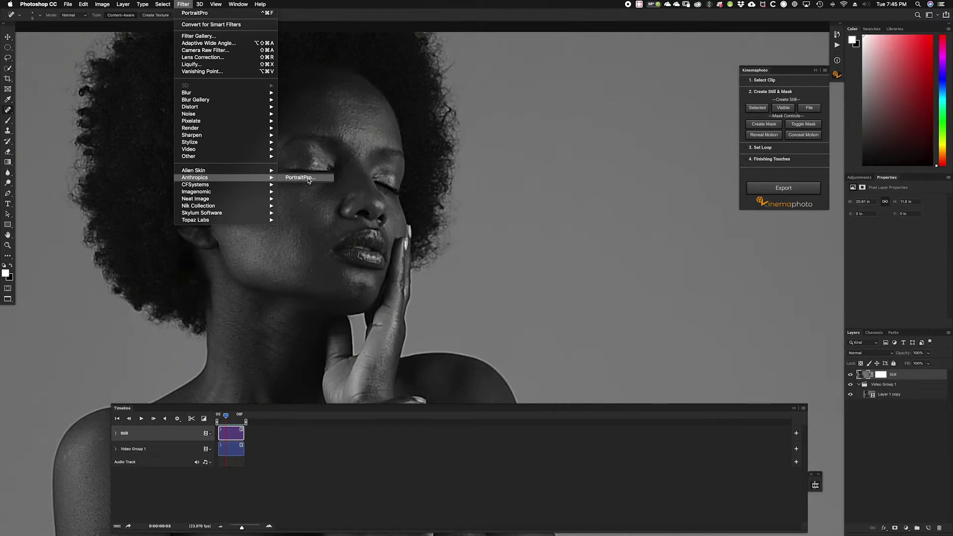
- Duplicate the Still layer
{"action": "left_click", "coordinate": [860, 378]}
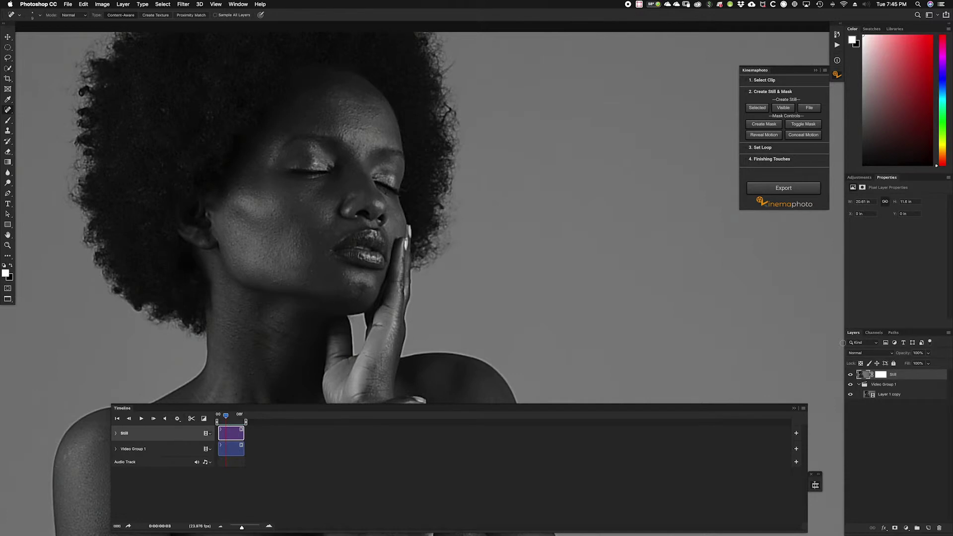
{"action": "key", "text": "super+j"}
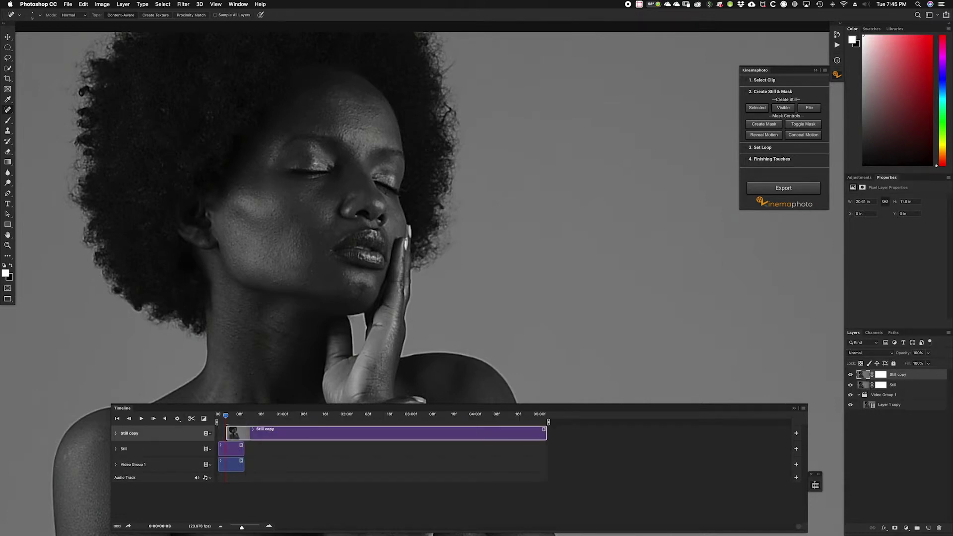
- Open the Still copy layer in the PortraitPro filter and identify the detected face as Female
{"action": "left_click", "coordinate": [171, 3]}
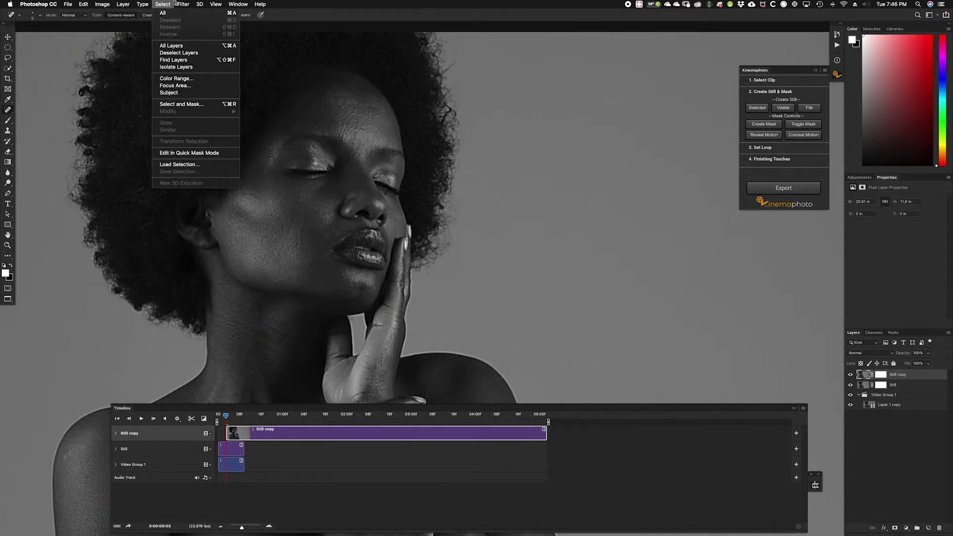
{"action": "mouse_move", "coordinate": [182, 4]}
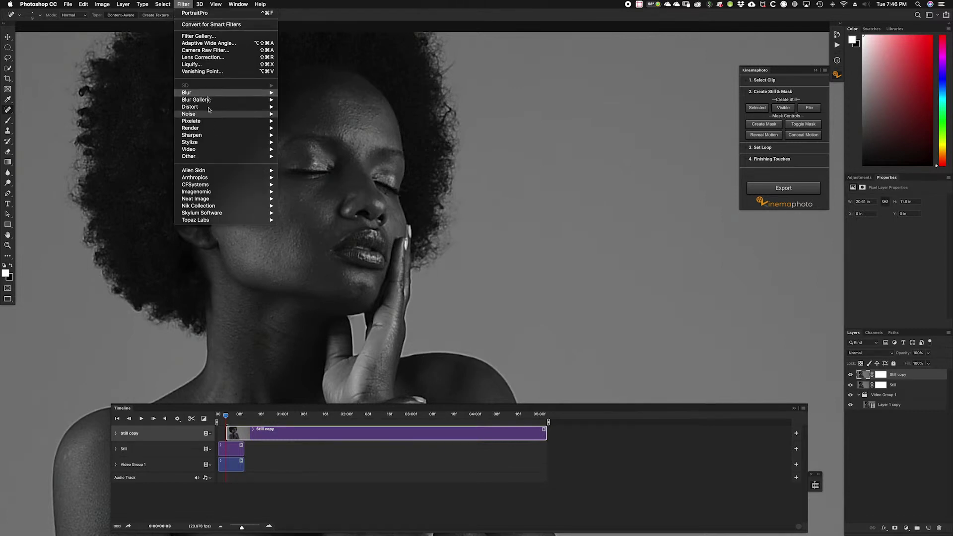
{"action": "left_click", "coordinate": [221, 13]}
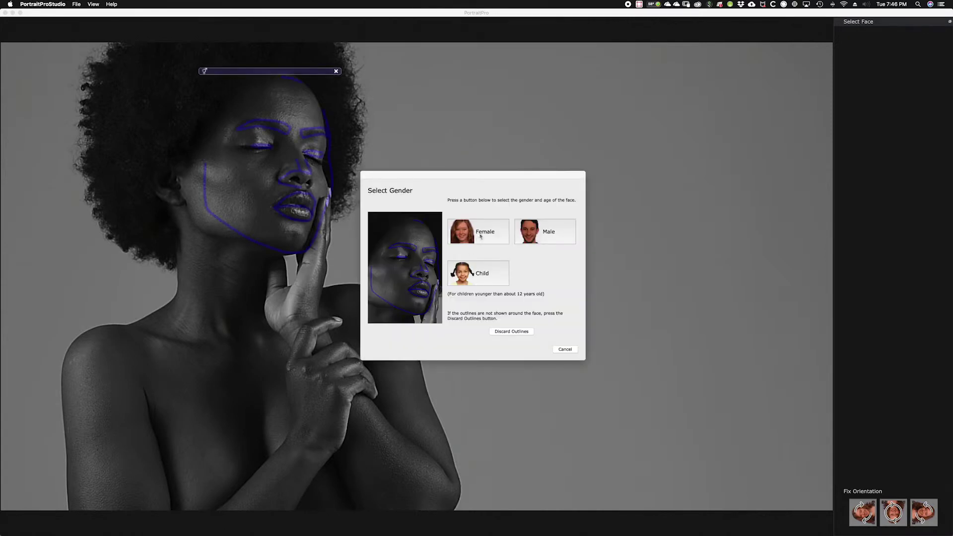
{"action": "left_click", "coordinate": [480, 236]}
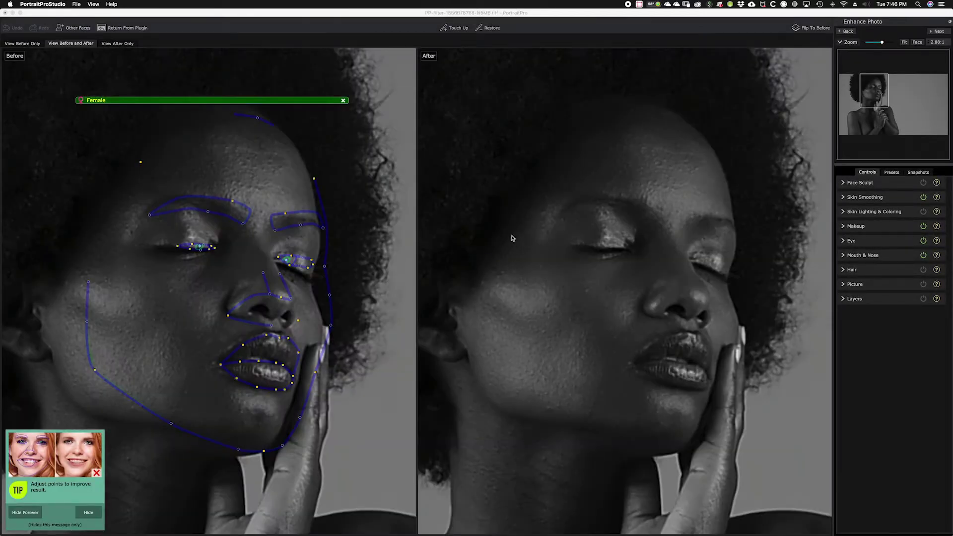
- Raise the skin smoothing Master Fade to 41 and return the retouched image to Photoshop
{"action": "left_click", "coordinate": [842, 197]}
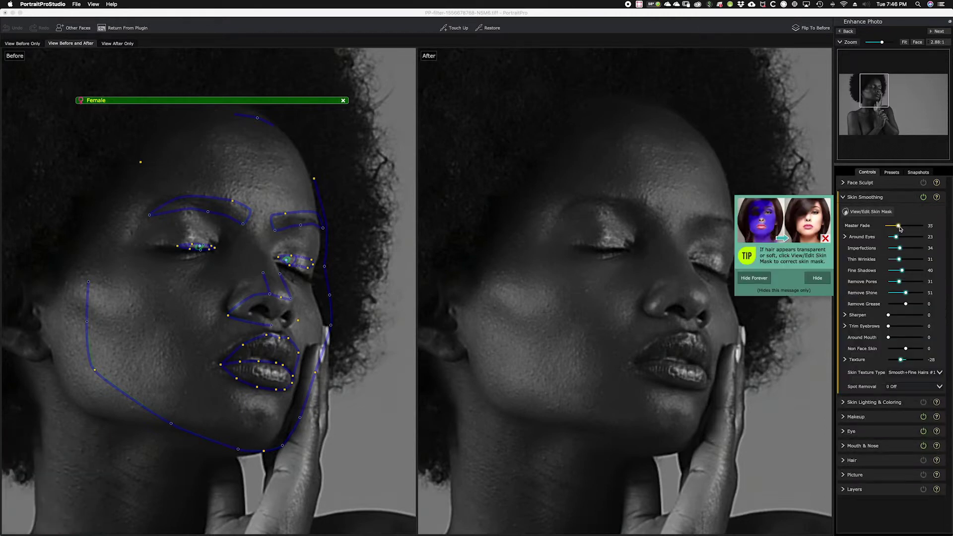
{"action": "left_click_drag", "start_coordinate": [898, 227], "coordinate": [900, 226]}
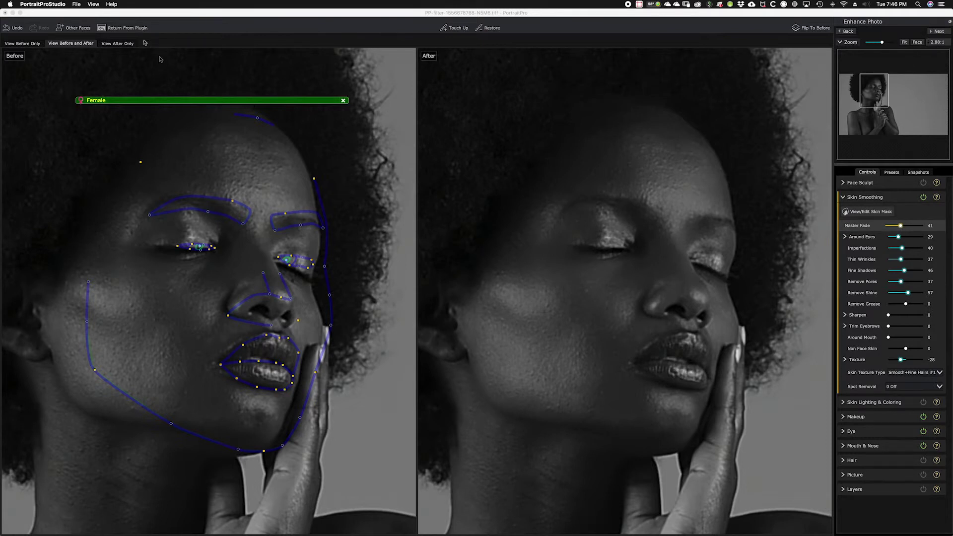
{"action": "left_click", "coordinate": [124, 28]}
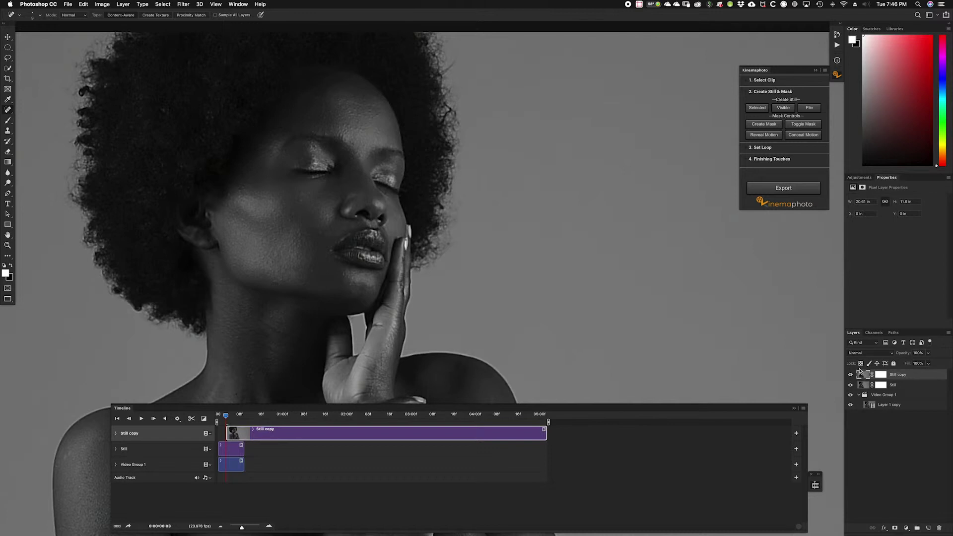
- Lower the Still copy layer's opacity to 80% and merge it down into the Still layer, applying the mask
{"action": "key", "text": "v"}
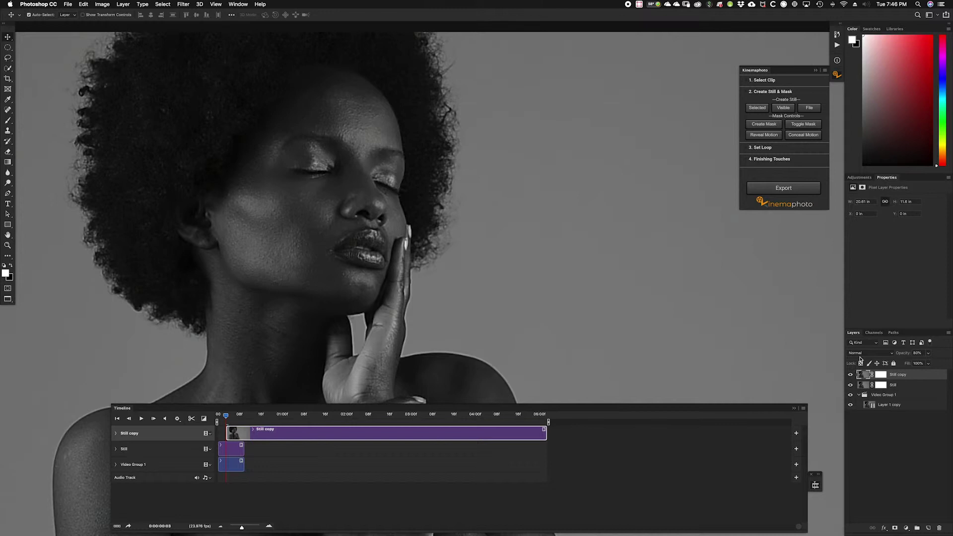
{"action": "key", "text": "super+e"}
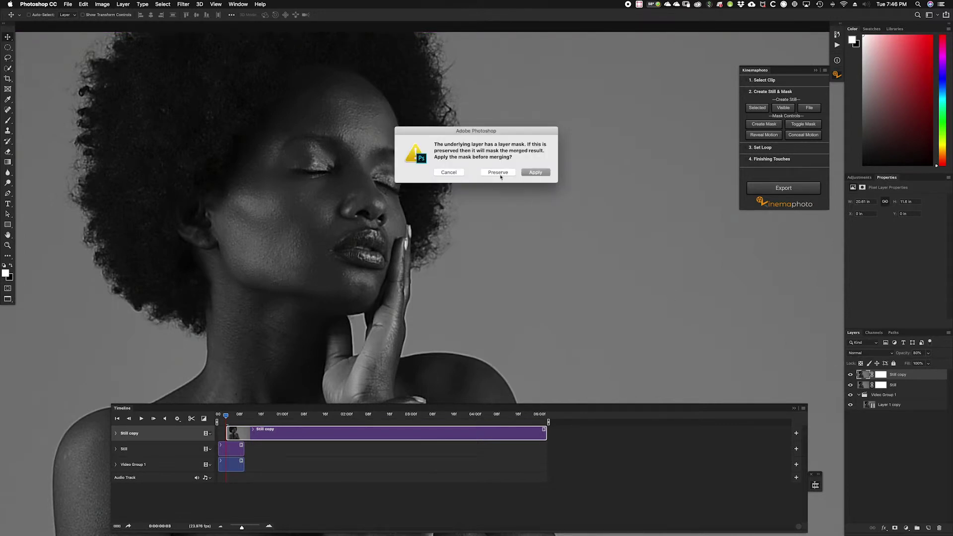
{"action": "left_click", "coordinate": [523, 172]}
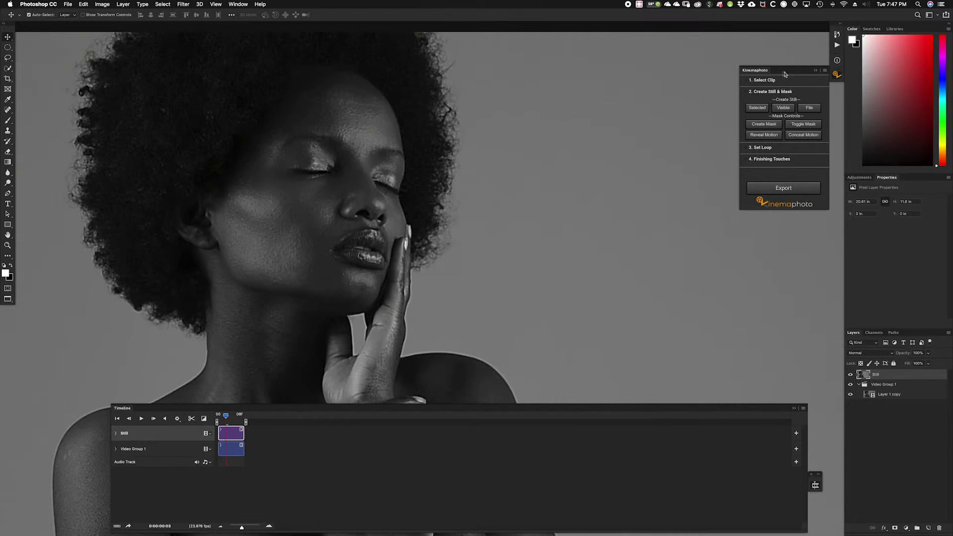
- Create a new Kinemaphoto mask on the Still layer and paint over the model's hair on both sides of the face
{"action": "left_click", "coordinate": [758, 125]}
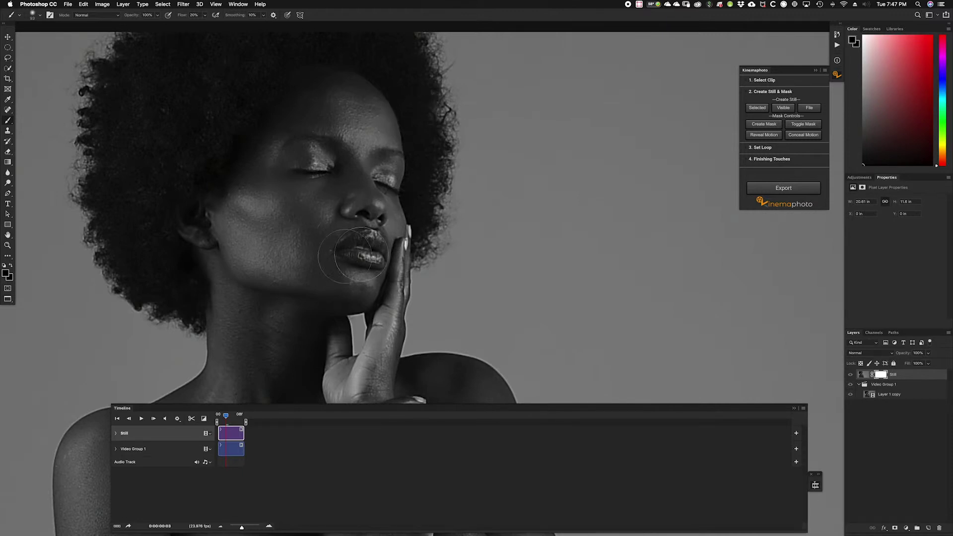
{"action": "key", "text": "super+minus"}
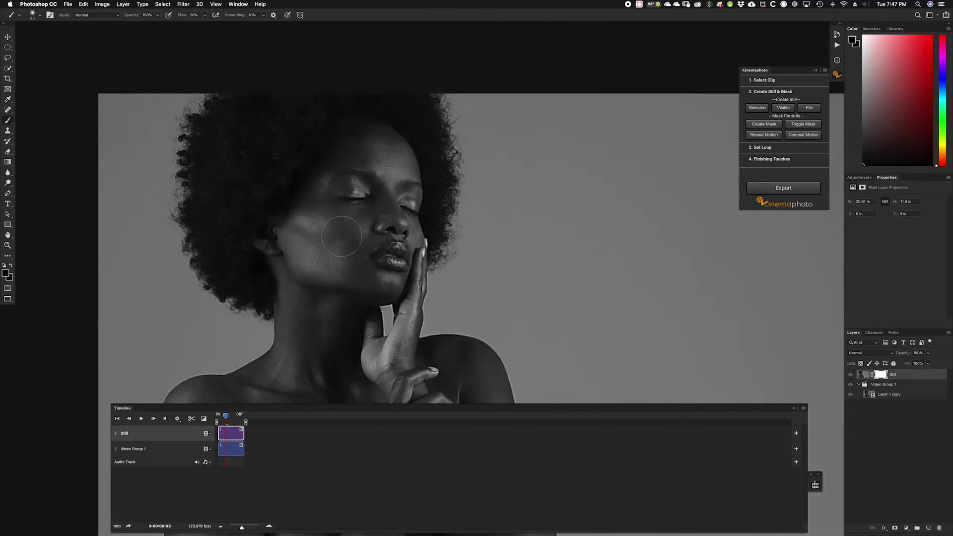
{"action": "mouse_move", "coordinate": [251, 289]}
{"action": "left_mouse_down"}
{"action": "mouse_move", "coordinate": [255, 309]}
{"action": "mouse_move", "coordinate": [251, 284]}
{"action": "mouse_move", "coordinate": [229, 299]}
{"action": "mouse_move", "coordinate": [227, 291]}
{"action": "mouse_move", "coordinate": [258, 314]}
{"action": "mouse_move", "coordinate": [197, 255]}
{"action": "mouse_move", "coordinate": [200, 267]}
{"action": "mouse_move", "coordinate": [178, 203]}
{"action": "mouse_move", "coordinate": [179, 161]}
{"action": "mouse_move", "coordinate": [200, 102]}
{"action": "mouse_move", "coordinate": [304, 79]}
{"action": "mouse_move", "coordinate": [369, 81]}
{"action": "mouse_move", "coordinate": [447, 102]}
{"action": "mouse_move", "coordinate": [473, 132]}
{"action": "mouse_move", "coordinate": [470, 118]}
{"action": "mouse_move", "coordinate": [444, 196]}
{"action": "mouse_move", "coordinate": [458, 219]}
{"action": "mouse_move", "coordinate": [456, 266]}
{"action": "mouse_move", "coordinate": [437, 116]}
{"action": "mouse_move", "coordinate": [449, 133]}
{"action": "mouse_move", "coordinate": [426, 102]}
{"action": "mouse_move", "coordinate": [377, 89]}
{"action": "mouse_move", "coordinate": [287, 103]}
{"action": "mouse_move", "coordinate": [237, 127]}
{"action": "mouse_move", "coordinate": [215, 169]}
{"action": "mouse_move", "coordinate": [218, 228]}
{"action": "mouse_move", "coordinate": [201, 186]}
{"action": "mouse_move", "coordinate": [229, 259]}
{"action": "mouse_move", "coordinate": [213, 223]}
{"action": "mouse_move", "coordinate": [212, 157]}
{"action": "mouse_move", "coordinate": [243, 129]}
{"action": "mouse_move", "coordinate": [228, 142]}
{"action": "mouse_move", "coordinate": [213, 128]}
{"action": "mouse_move", "coordinate": [201, 197]}
{"action": "mouse_move", "coordinate": [196, 170]}
{"action": "mouse_move", "coordinate": [203, 236]}
{"action": "mouse_move", "coordinate": [196, 144]}
{"action": "mouse_move", "coordinate": [213, 108]}
{"action": "mouse_move", "coordinate": [235, 96]}
{"action": "mouse_move", "coordinate": [240, 118]}
{"action": "mouse_move", "coordinate": [300, 92]}
{"action": "mouse_move", "coordinate": [459, 114]}
{"action": "left_mouse_up"}
{"action": "mouse_move", "coordinate": [458, 257]}
{"action": "left_mouse_down"}
{"action": "mouse_move", "coordinate": [449, 192]}
{"action": "mouse_move", "coordinate": [340, 89]}
{"action": "mouse_move", "coordinate": [237, 156]}
{"action": "mouse_move", "coordinate": [270, 119]}
{"action": "mouse_move", "coordinate": [221, 189]}
{"action": "mouse_move", "coordinate": [280, 233]}
{"action": "left_mouse_up"}
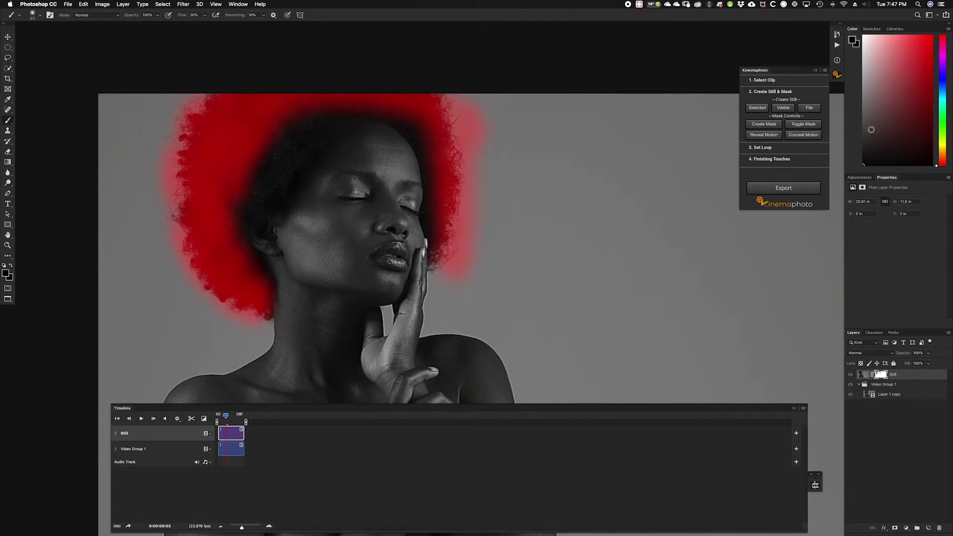
- Hide the mask overlay and play the timeline to check the motion in the hair
{"action": "left_click", "coordinate": [802, 124]}
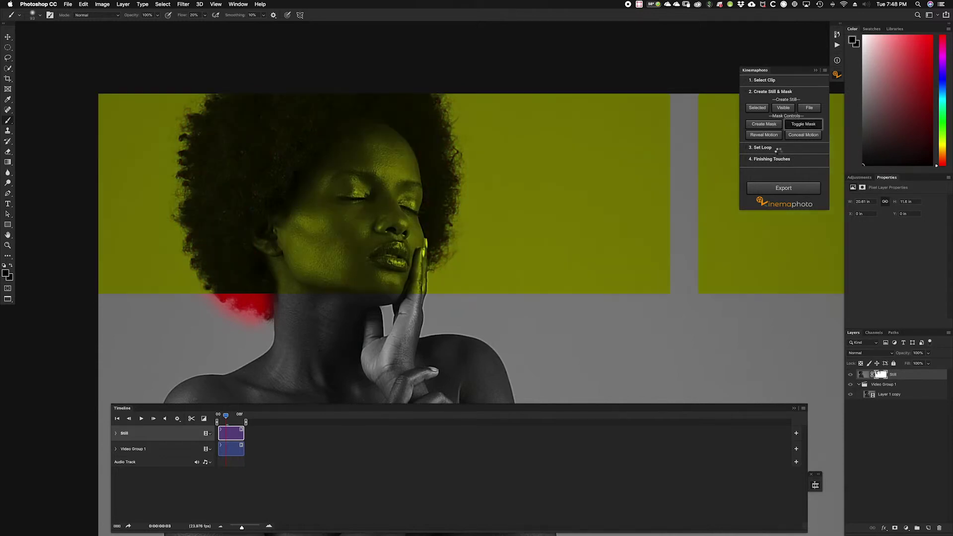
{"action": "left_click", "coordinate": [141, 418]}
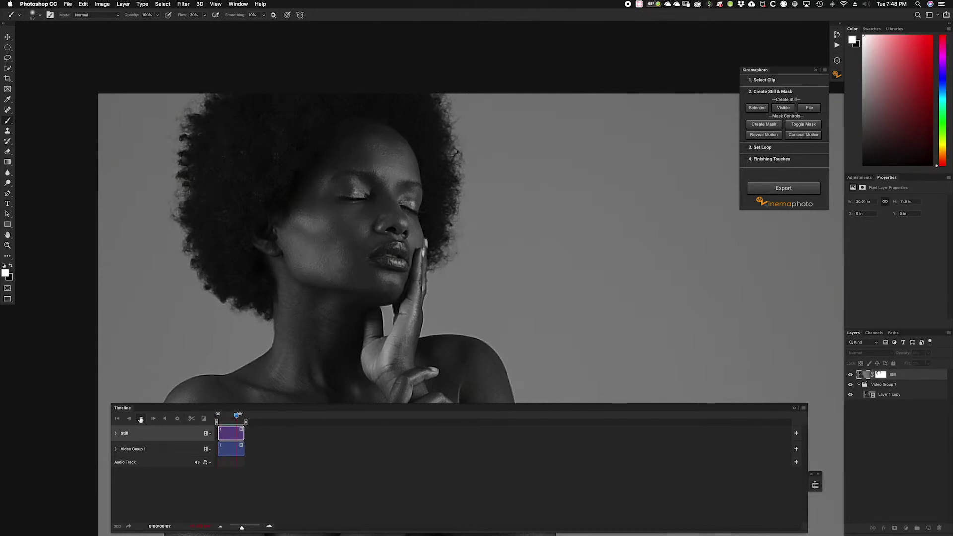
{"action": "left_click", "coordinate": [141, 419]}
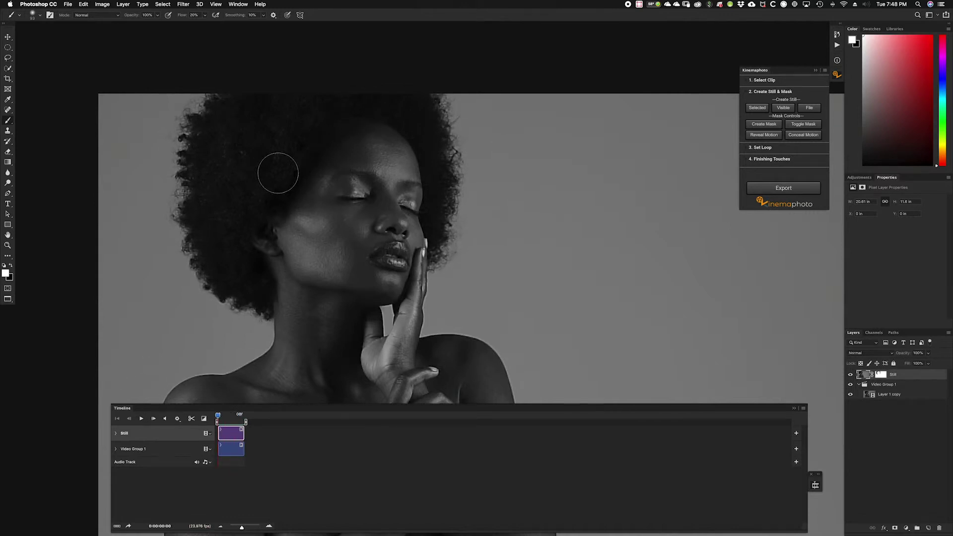
- Reduce the brush size, set its flow to 100% and target the Still layer's mask
{"action": "key", "text": "bracketleft"}
{"action": "key", "text": "bracketleft"}
{"action": "key", "text": "bracketleft"}
{"action": "key", "text": "bracketleft"}
{"action": "key", "text": "bracketleft"}
{"action": "key", "text": "shift+0"}
{"action": "left_click", "coordinate": [884, 375]}
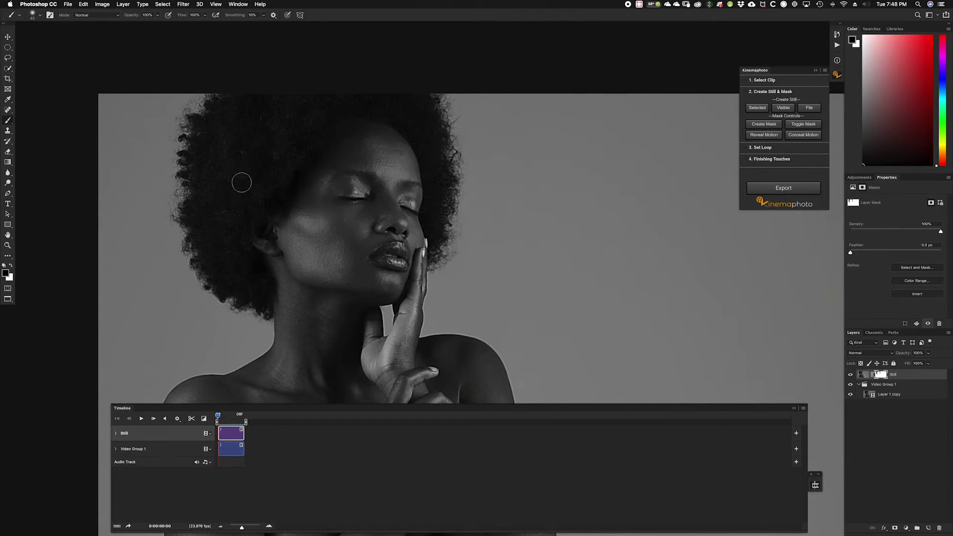
- Set the brush flow to 10%, enlarge the brush and softly paint the mask over the inner hair near the forehead
{"action": "key", "text": "shift+2"}
{"action": "key", "text": "shift+1"}
{"action": "key", "text": "bracketright"}
{"action": "key", "text": "bracketright"}
{"action": "key", "text": "bracketright"}
{"action": "key", "text": "bracketright"}
{"action": "mouse_move", "coordinate": [293, 116]}
{"action": "left_mouse_down"}
{"action": "mouse_move", "coordinate": [302, 106]}
{"action": "mouse_move", "coordinate": [277, 153]}
{"action": "mouse_move", "coordinate": [281, 123]}
{"action": "mouse_move", "coordinate": [276, 145]}
{"action": "left_mouse_up"}
{"action": "left_click", "coordinate": [812, 125]}
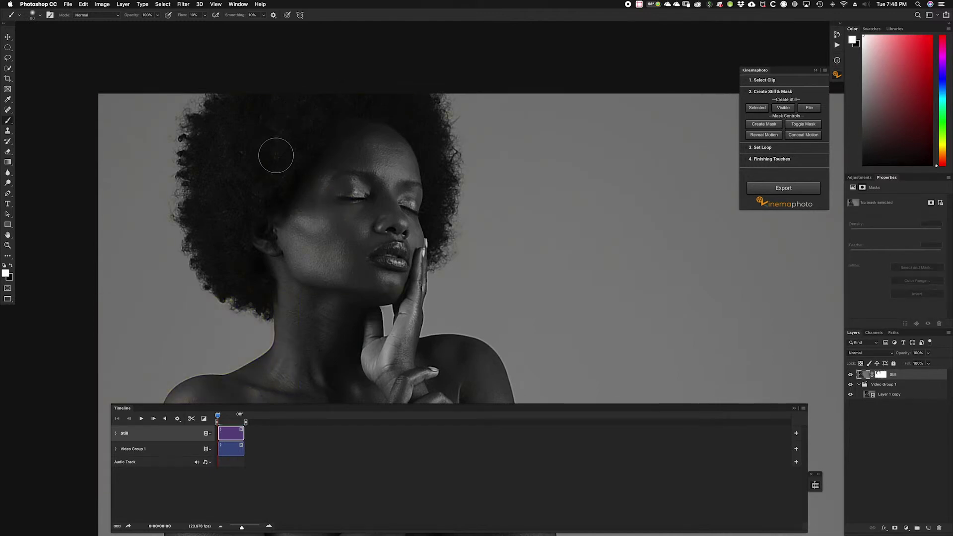
- Target the Still layer's mask with black, show its overlay and extend the painted area across the inner hair toward the hairline
{"action": "left_click", "coordinate": [880, 375]}
{"action": "key", "text": "x"}
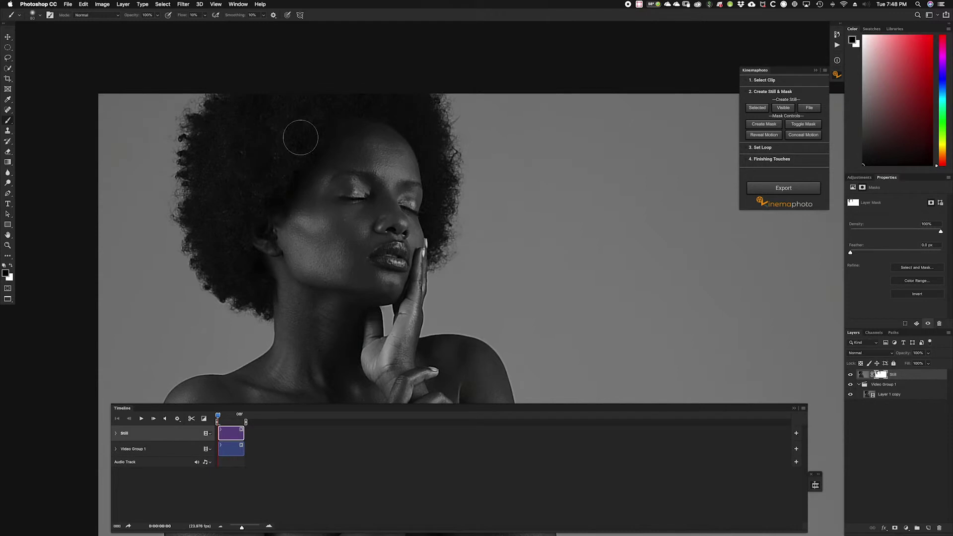
{"action": "left_click", "coordinate": [807, 128]}
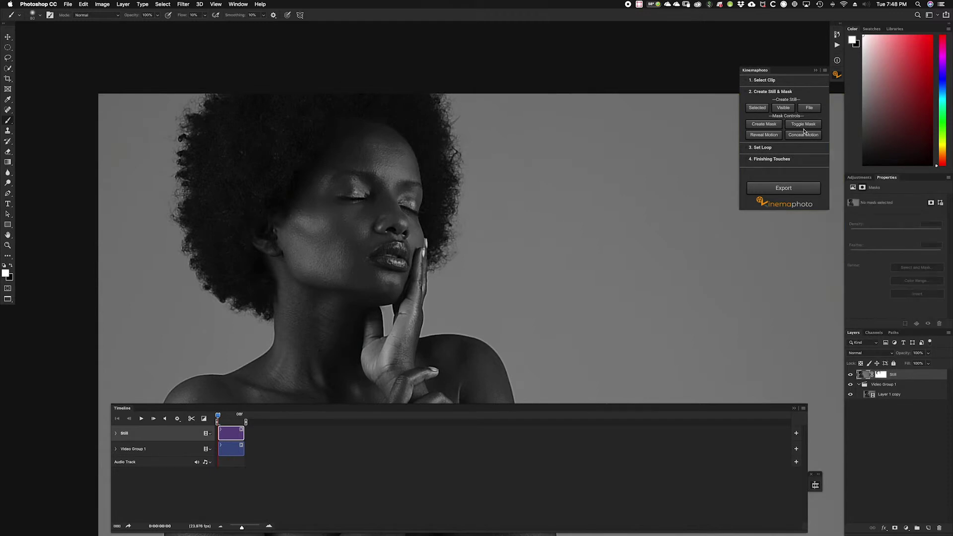
{"action": "left_click", "coordinate": [802, 127]}
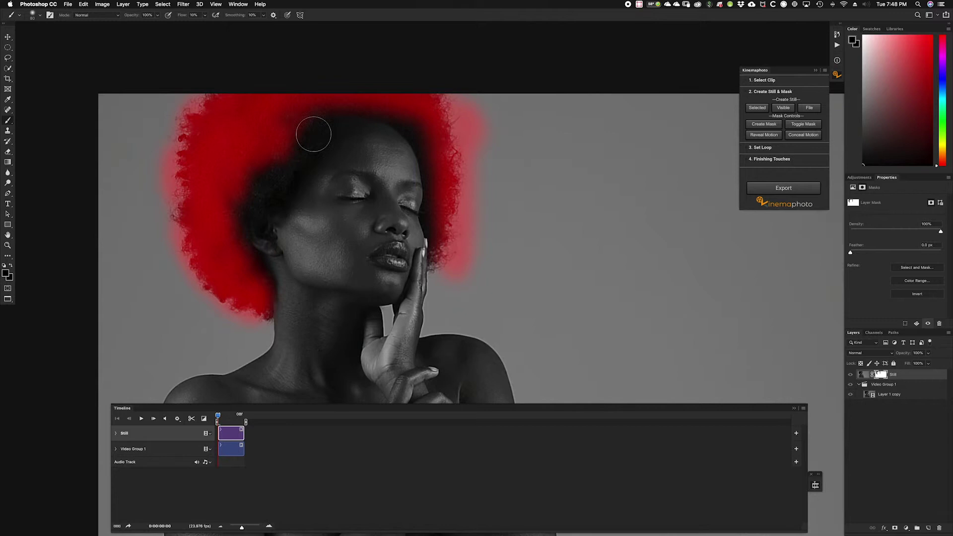
{"action": "mouse_move", "coordinate": [259, 174]}
{"action": "left_mouse_down"}
{"action": "mouse_move", "coordinate": [273, 160]}
{"action": "mouse_move", "coordinate": [257, 197]}
{"action": "mouse_move", "coordinate": [282, 143]}
{"action": "mouse_move", "coordinate": [303, 124]}
{"action": "mouse_move", "coordinate": [297, 141]}
{"action": "mouse_move", "coordinate": [309, 122]}
{"action": "mouse_move", "coordinate": [263, 202]}
{"action": "mouse_move", "coordinate": [264, 186]}
{"action": "mouse_move", "coordinate": [254, 204]}
{"action": "mouse_move", "coordinate": [247, 187]}
{"action": "mouse_move", "coordinate": [247, 218]}
{"action": "mouse_move", "coordinate": [240, 200]}
{"action": "mouse_move", "coordinate": [251, 159]}
{"action": "mouse_move", "coordinate": [262, 143]}
{"action": "mouse_move", "coordinate": [254, 177]}
{"action": "mouse_move", "coordinate": [292, 112]}
{"action": "mouse_move", "coordinate": [311, 110]}
{"action": "mouse_move", "coordinate": [247, 214]}
{"action": "mouse_move", "coordinate": [241, 179]}
{"action": "mouse_move", "coordinate": [242, 197]}
{"action": "mouse_move", "coordinate": [278, 134]}
{"action": "mouse_move", "coordinate": [256, 178]}
{"action": "mouse_move", "coordinate": [257, 152]}
{"action": "mouse_move", "coordinate": [250, 178]}
{"action": "mouse_move", "coordinate": [264, 139]}
{"action": "mouse_move", "coordinate": [249, 153]}
{"action": "mouse_move", "coordinate": [254, 117]}
{"action": "left_mouse_up"}
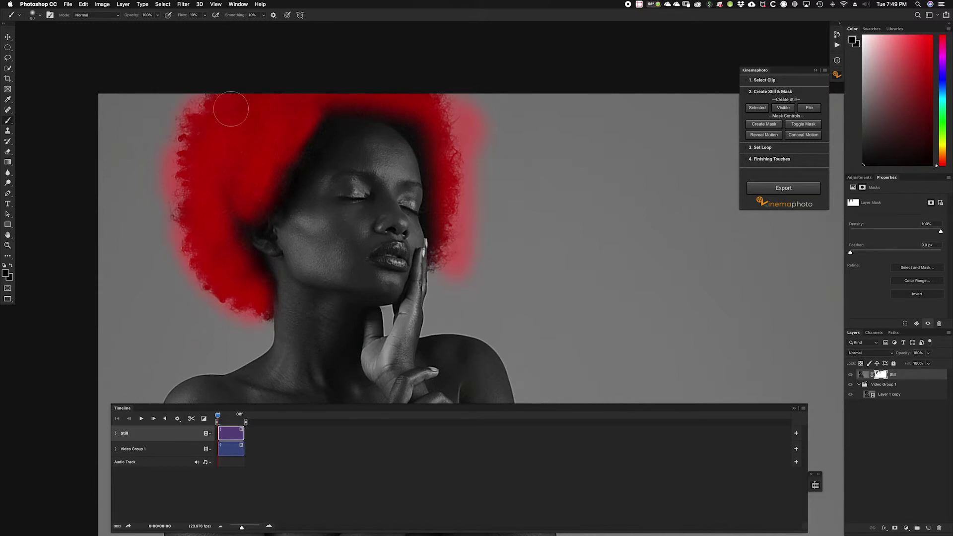
- Hide the mask overlay and play the timeline to check the refined hair mask
{"action": "left_click", "coordinate": [803, 124]}
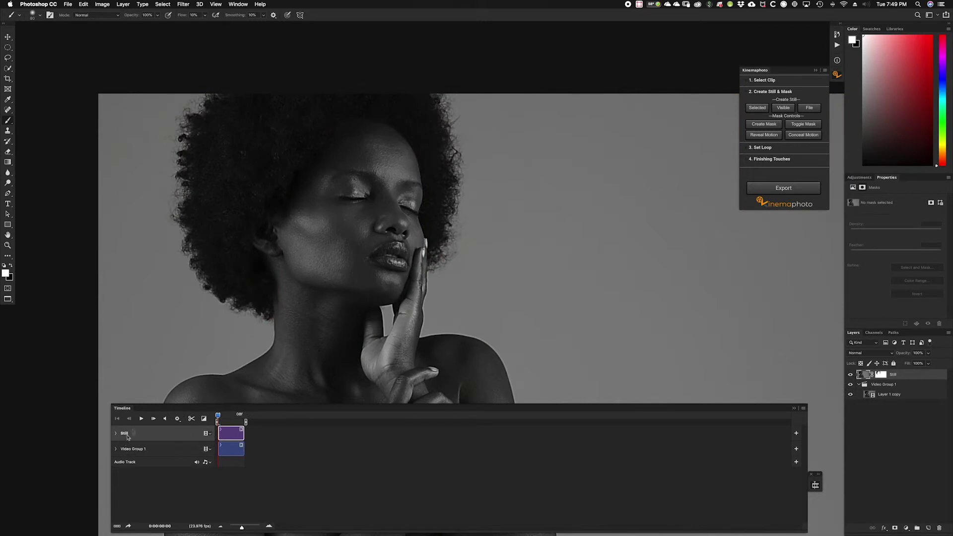
{"action": "left_click", "coordinate": [142, 419]}
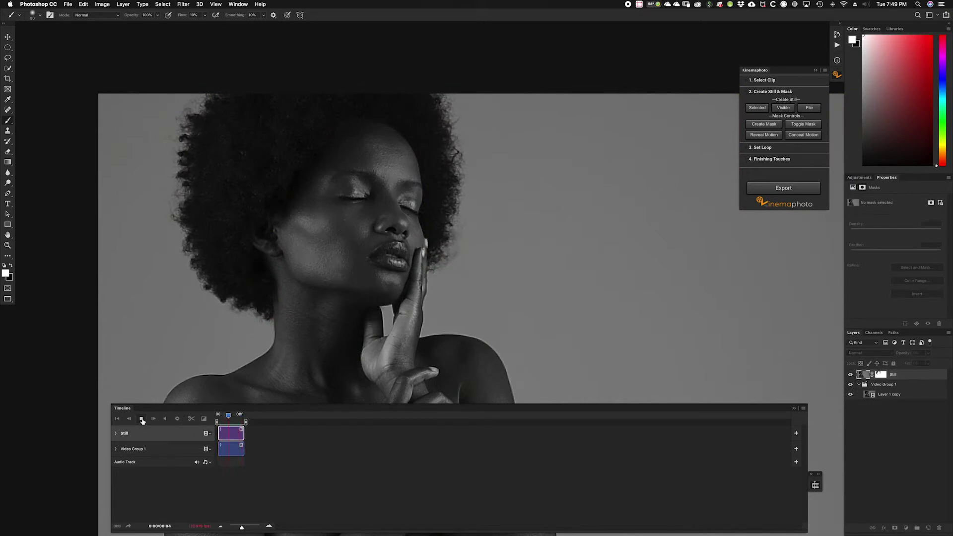
{"action": "left_click", "coordinate": [142, 420]}
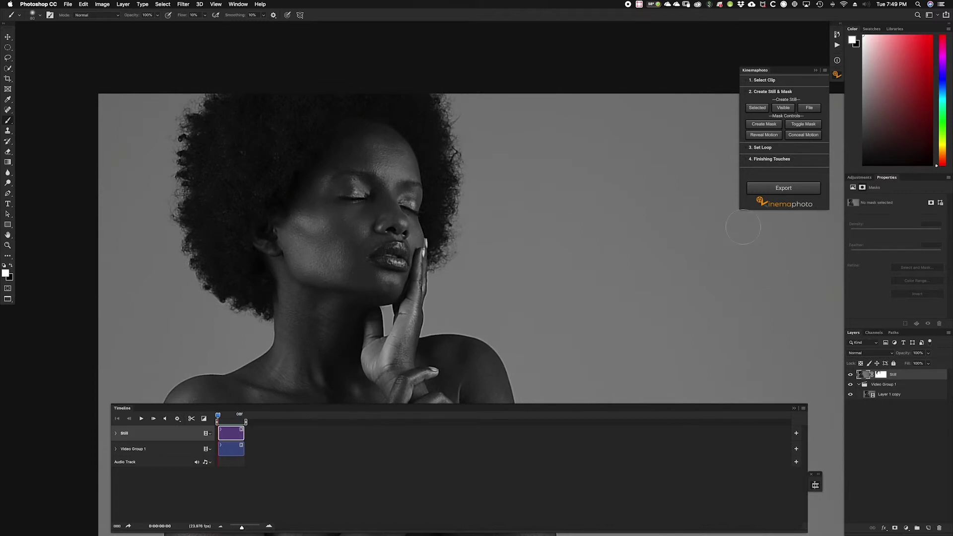
- Select the Layer 1 copy video layer and add five forward loops of it with Kinemaphoto
{"action": "key", "text": "super+minus"}
{"action": "key", "text": "super+minus"}
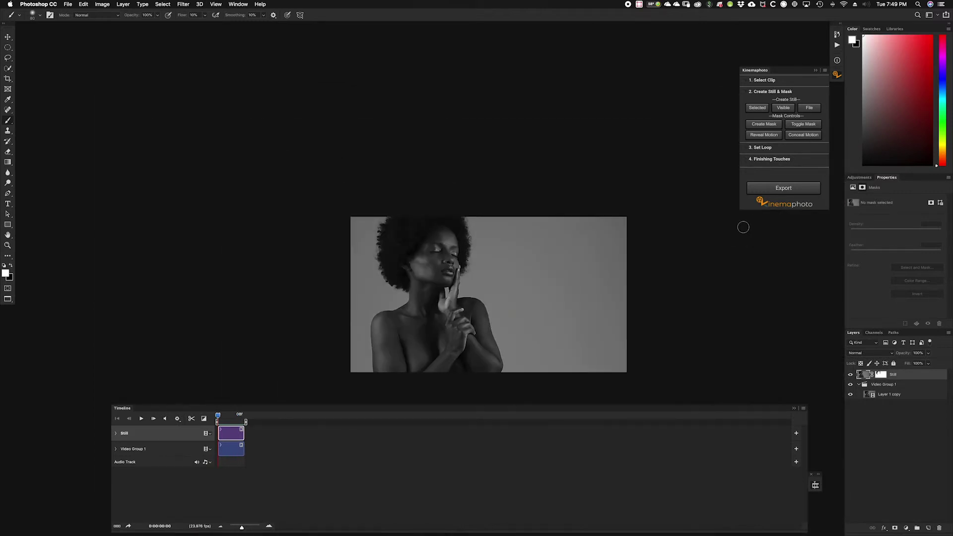
{"action": "left_click", "coordinate": [784, 148]}
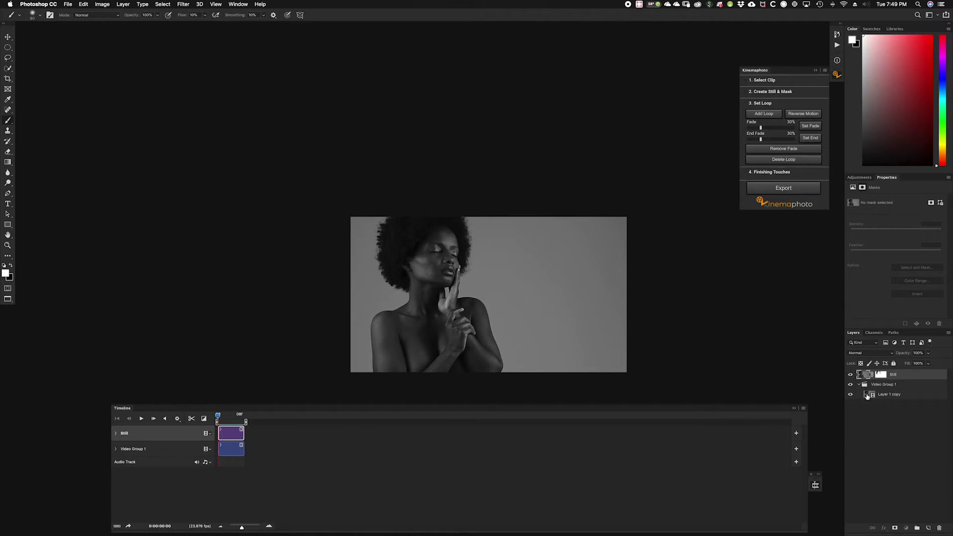
{"action": "left_click", "coordinate": [867, 395]}
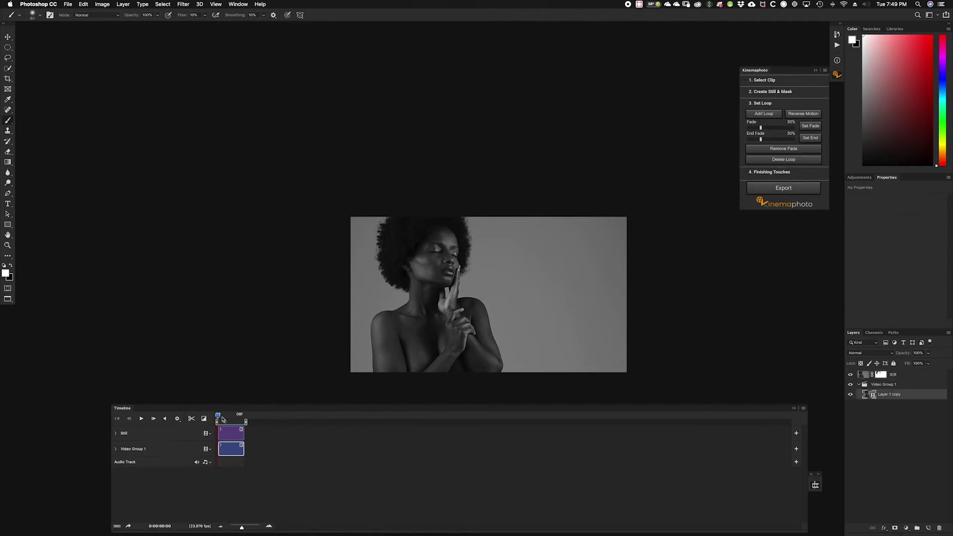
{"action": "left_click_drag", "start_coordinate": [242, 527], "coordinate": [260, 527]}
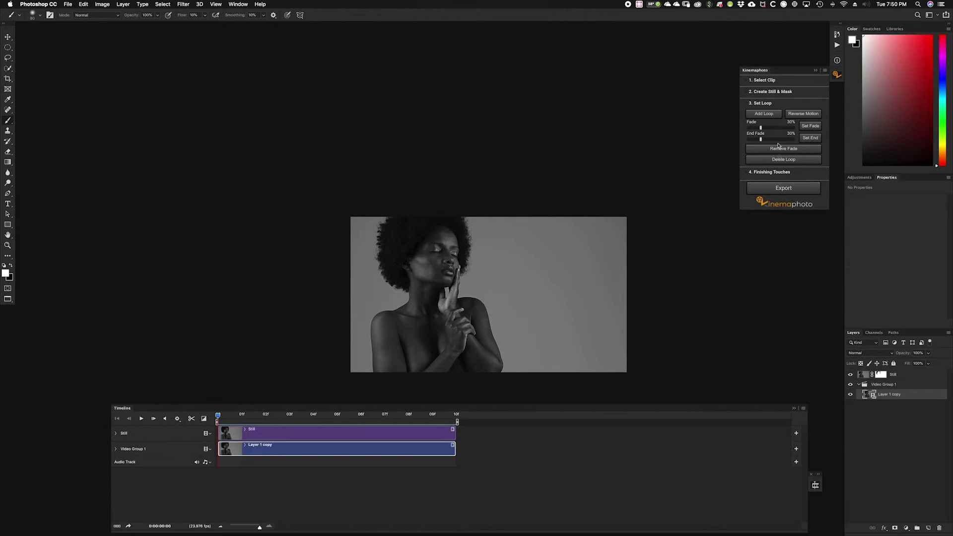
{"action": "left_click", "coordinate": [765, 117]}
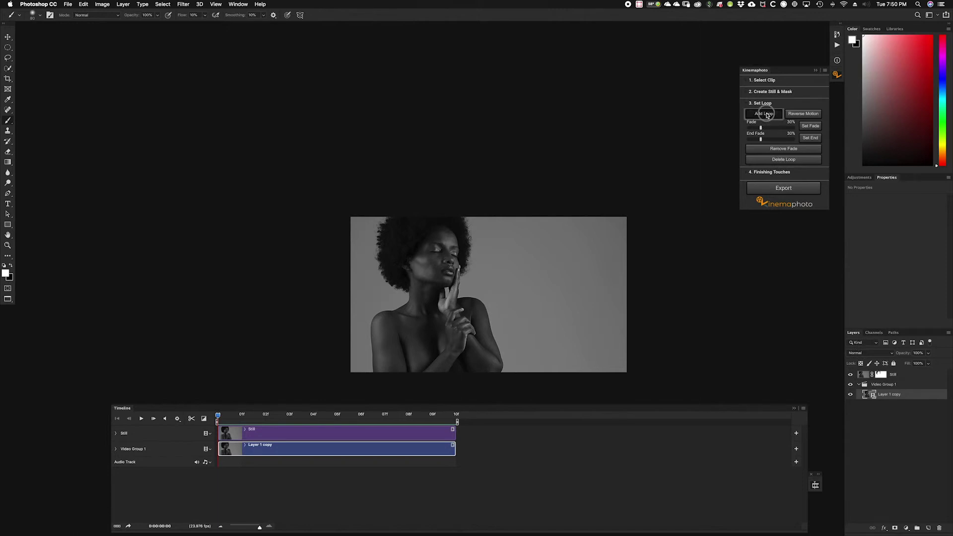
{"action": "left_click", "coordinate": [764, 116]}
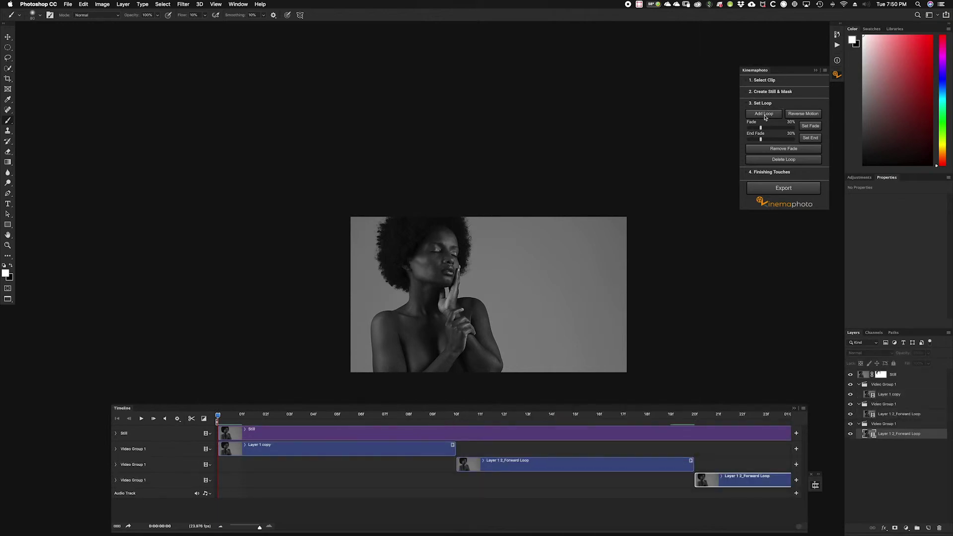
{"action": "left_click", "coordinate": [765, 116]}
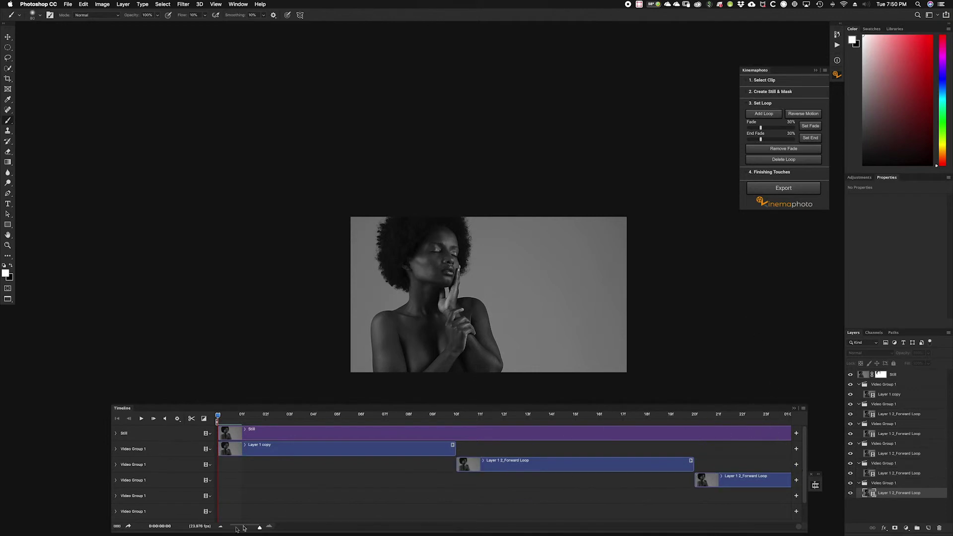
- Fit all the looped clips in the timeline and play the sequence to check the loop
{"action": "left_click_drag", "start_coordinate": [259, 528], "coordinate": [245, 529]}
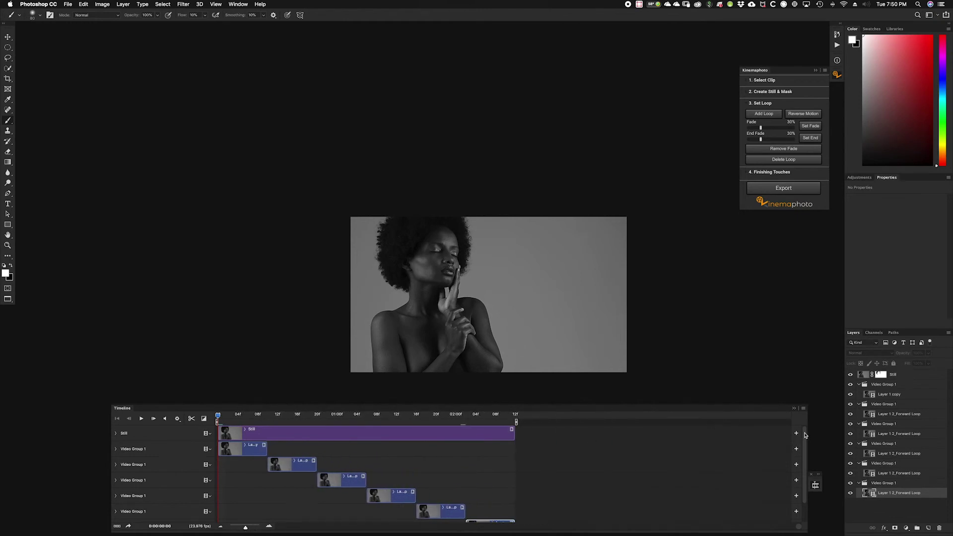
{"action": "scroll", "coordinate": [802, 437], "scroll_direction": "down", "scroll_amount": 1}
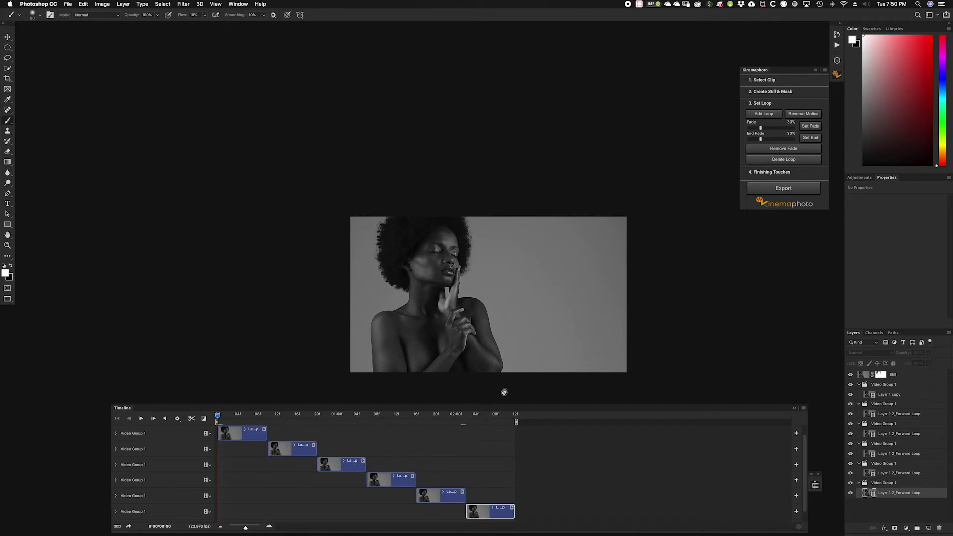
{"action": "left_click", "coordinate": [142, 419]}
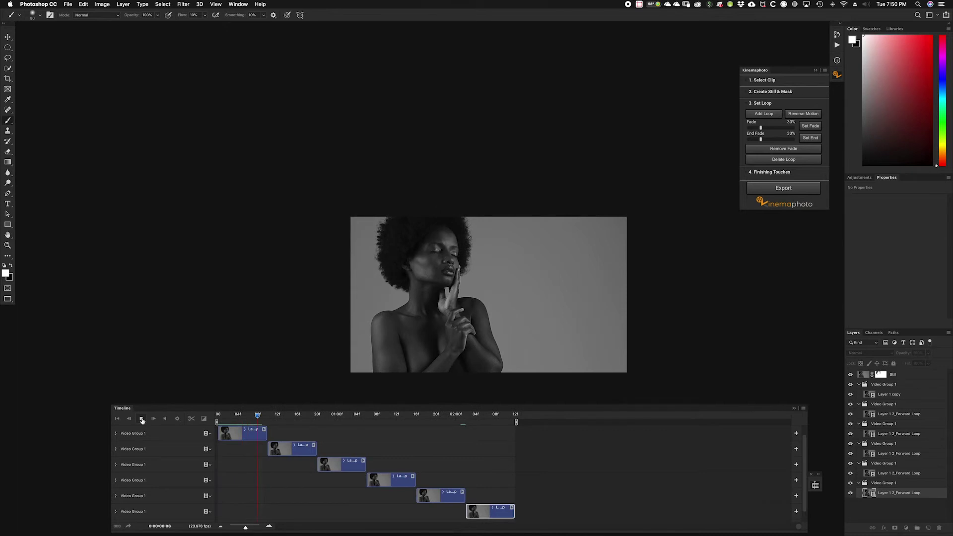
- Stop the timeline playback and reverse the motion of the second clip, the forward loop directly below Layer 1 copy
{"action": "left_click", "coordinate": [142, 419]}
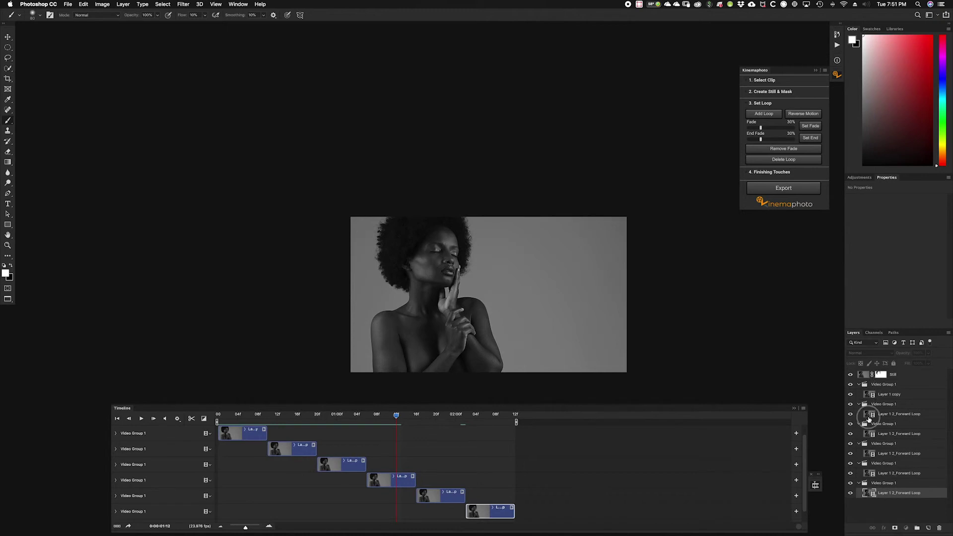
{"action": "left_click", "coordinate": [868, 416]}
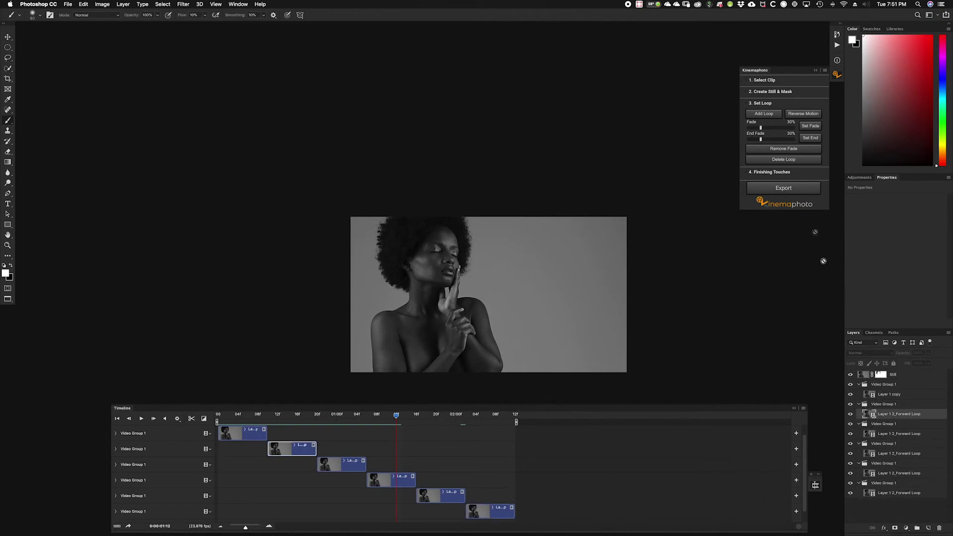
{"action": "left_click", "coordinate": [807, 118]}
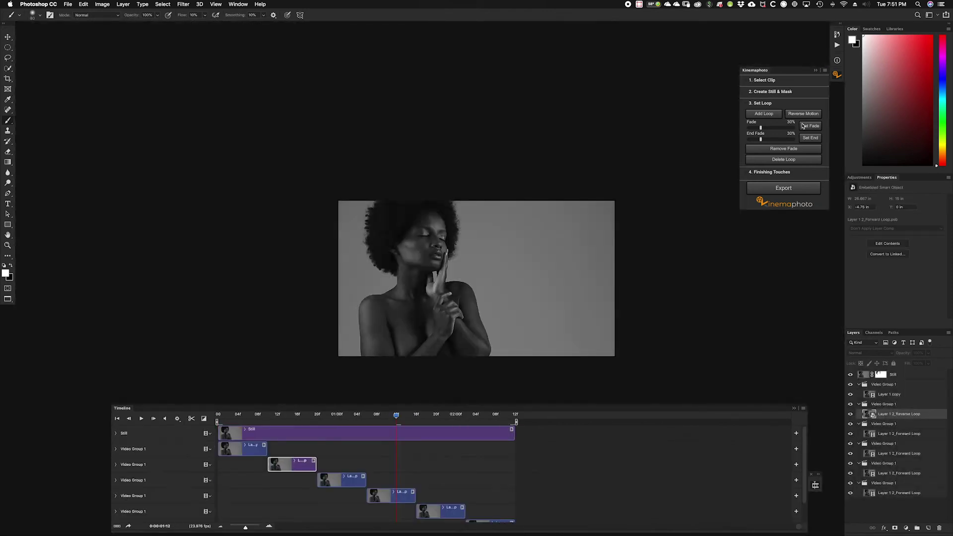
{"action": "left_click", "coordinate": [521, 174]}
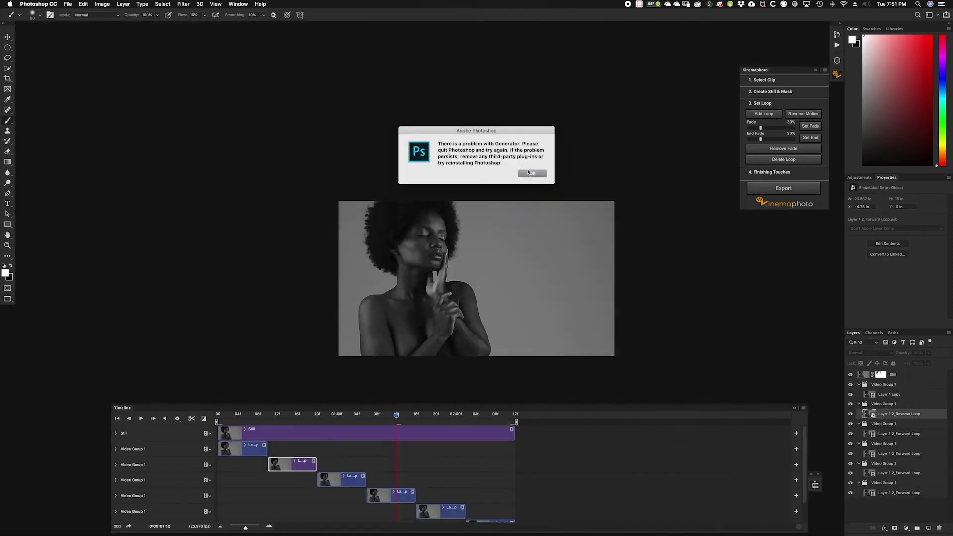
- Reverse the motion of the fourth and sixth clips with Kinemaphoto, and play the timeline to check the alternating loop
{"action": "left_click", "coordinate": [389, 501]}
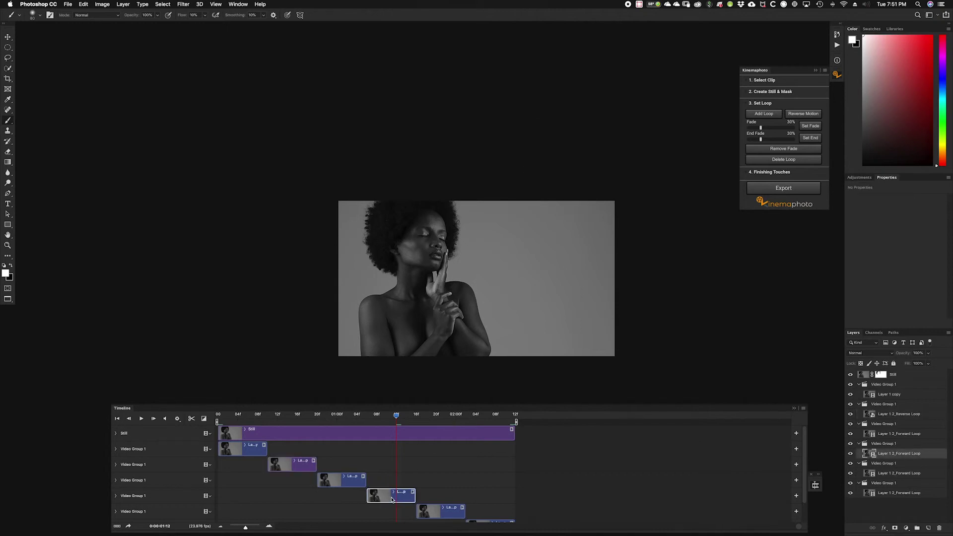
{"action": "left_click", "coordinate": [802, 117]}
{"action": "left_click", "coordinate": [799, 116]}
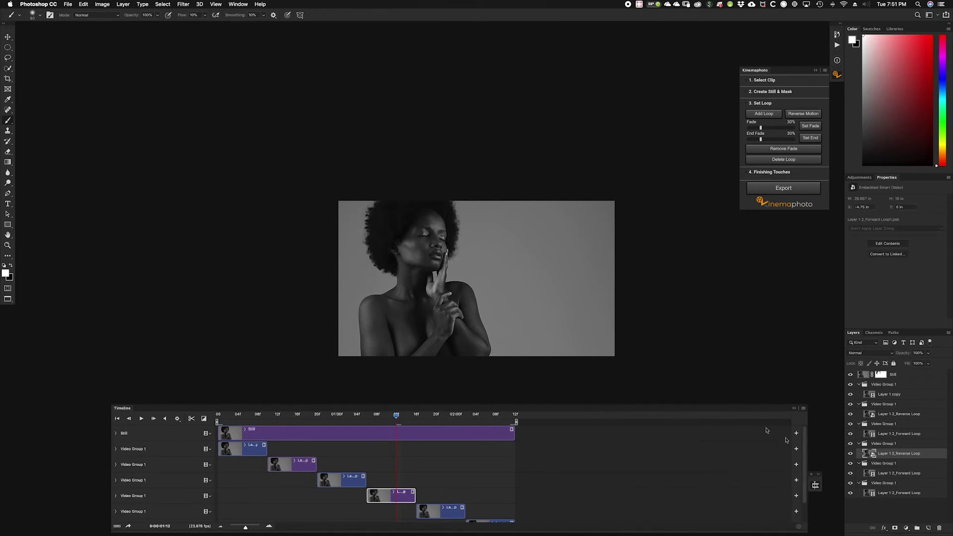
{"action": "left_click", "coordinate": [866, 494]}
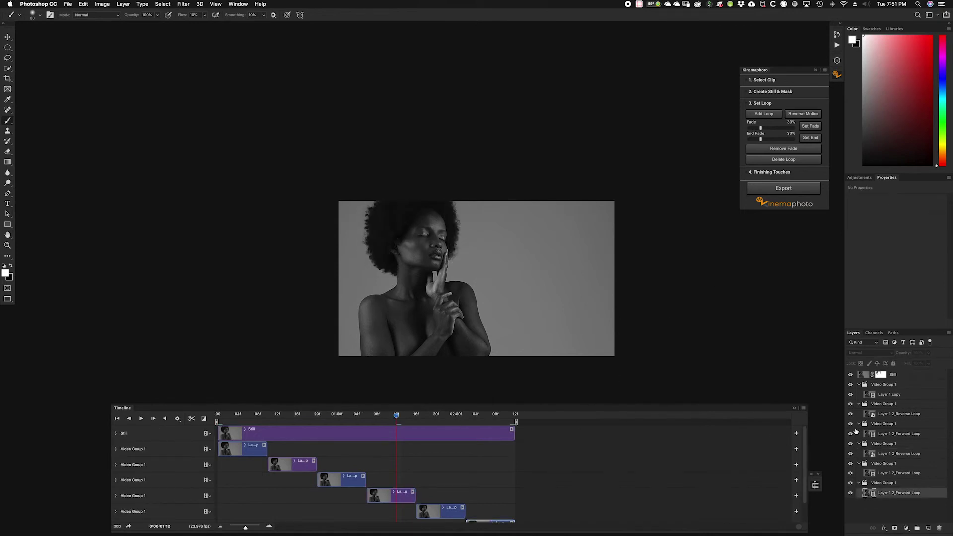
{"action": "left_click", "coordinate": [806, 114]}
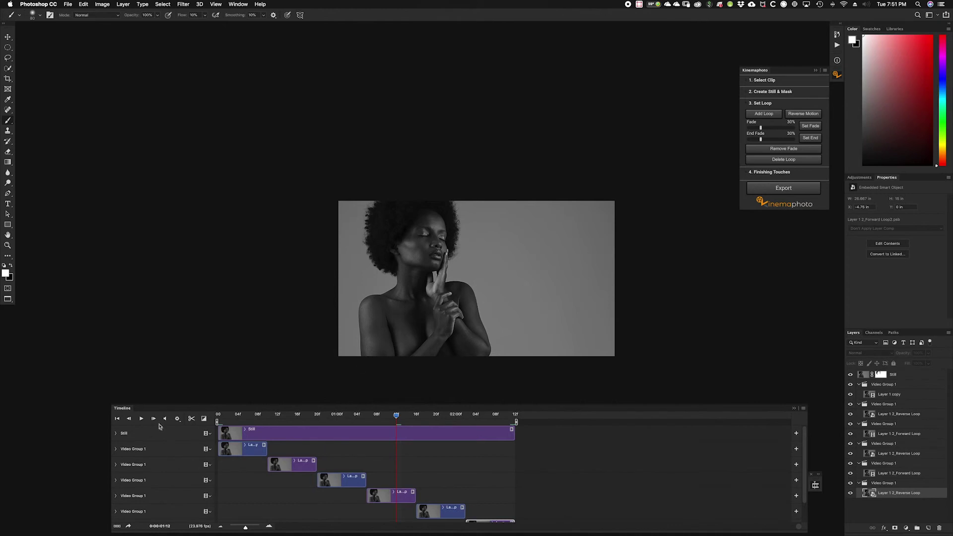
{"action": "left_click", "coordinate": [142, 420]}
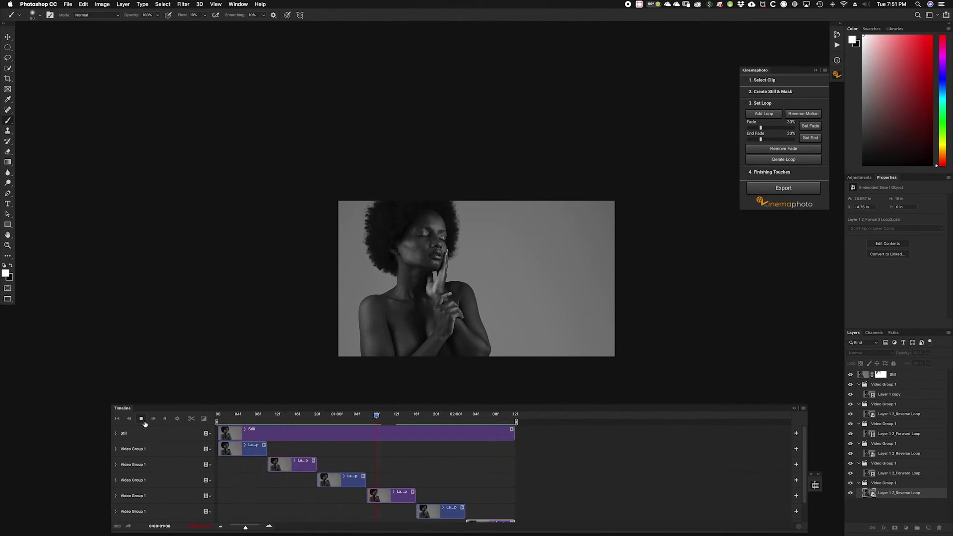
{"action": "left_click", "coordinate": [141, 419]}
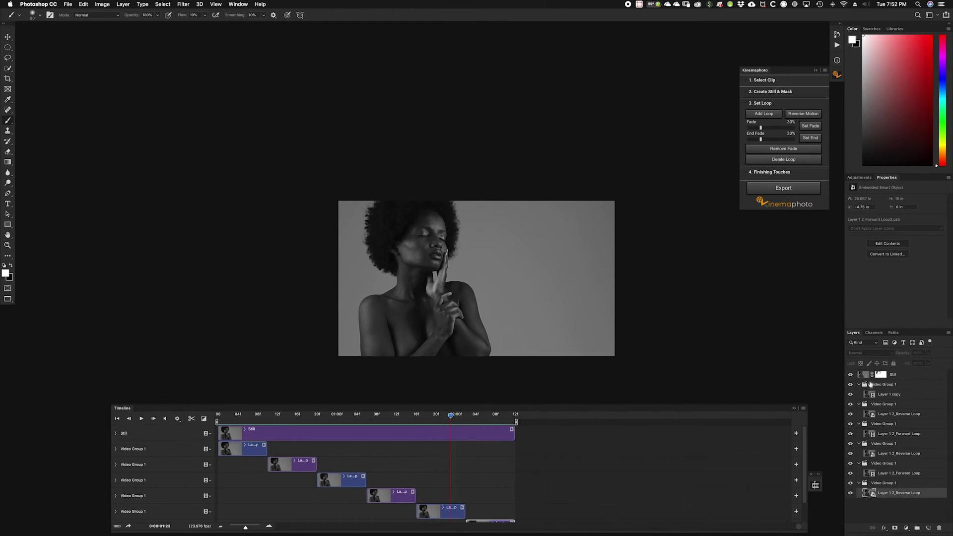
- Add a Levels adjustment above the Still layer from Kinemaphoto's Finishing Touches and apply its auto correction
{"action": "left_click", "coordinate": [772, 171]}
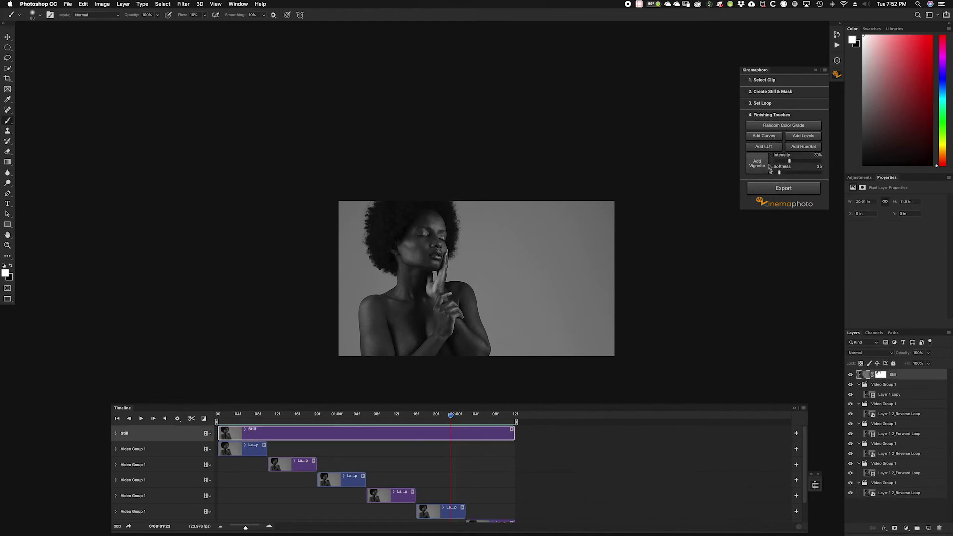
{"action": "left_click", "coordinate": [797, 139]}
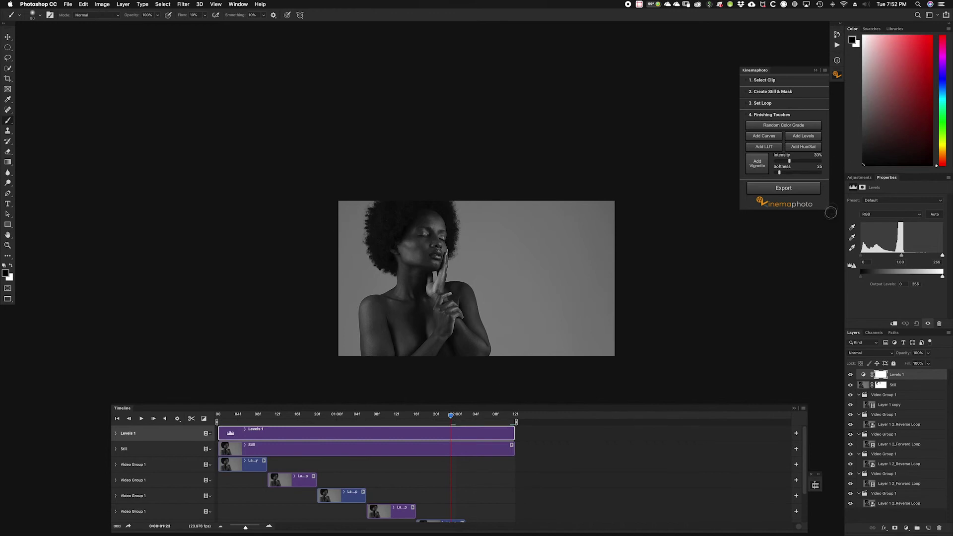
{"action": "left_click", "coordinate": [934, 215]}
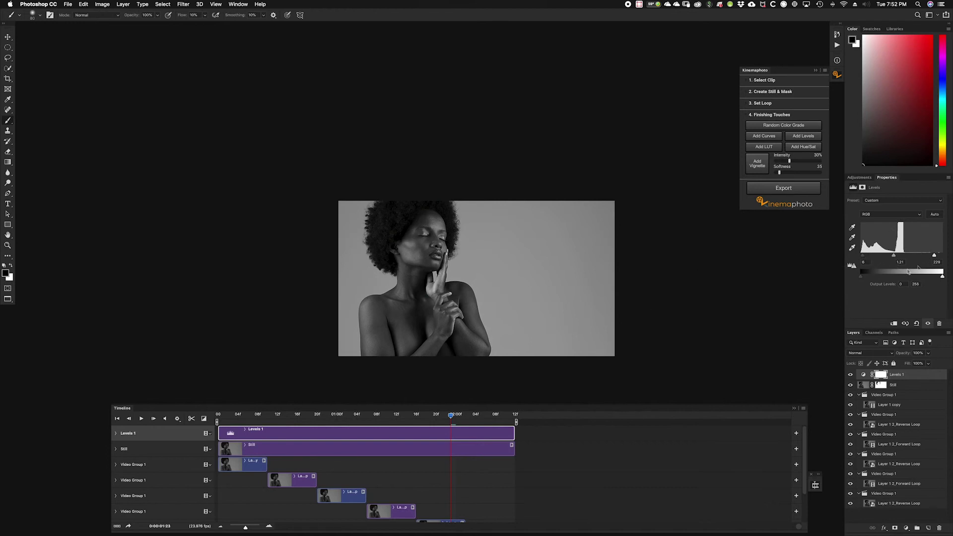
- Set the Levels auto correction options to the Find Dark & Light Colors algorithm with Snap Neutral Midtones
{"action": "left_click", "coordinate": [935, 216], "text": "alt"}
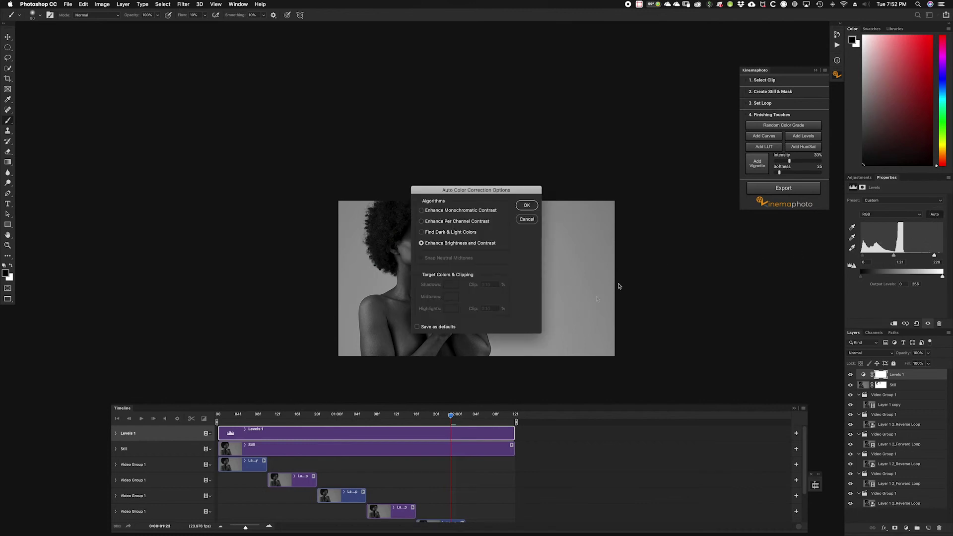
{"action": "key", "text": "alt"}
{"action": "left_click", "coordinate": [452, 236]}
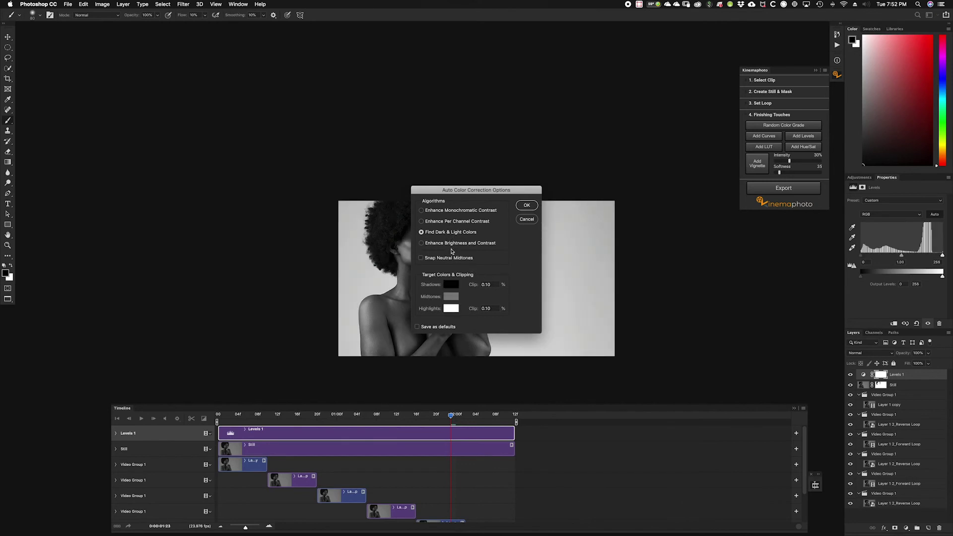
{"action": "left_click_drag", "start_coordinate": [482, 190], "coordinate": [648, 70]}
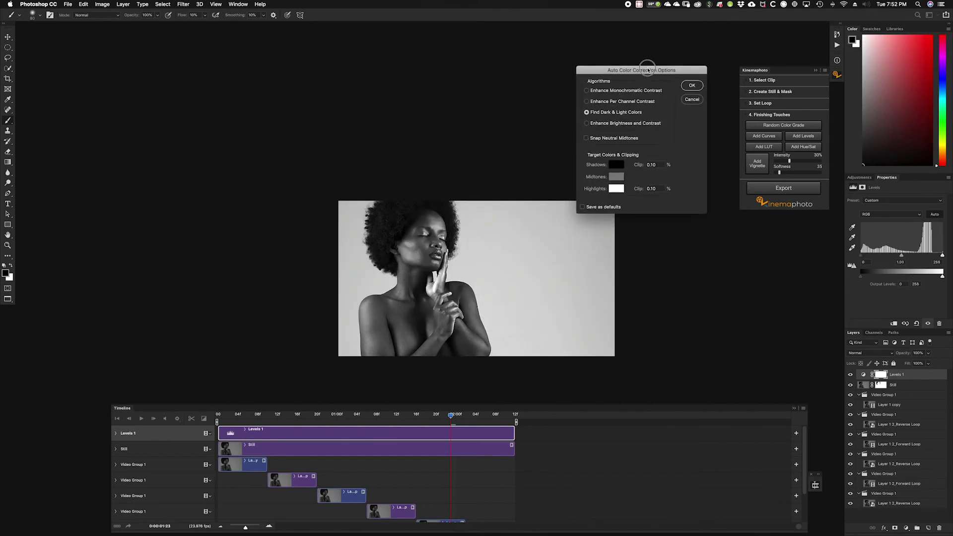
{"action": "left_click", "coordinate": [586, 138]}
{"action": "left_click", "coordinate": [692, 87]}
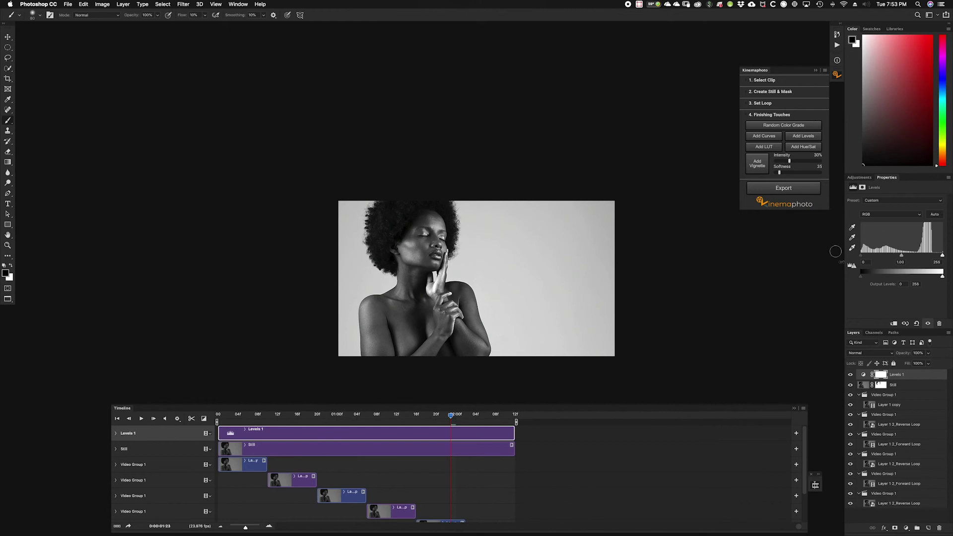
- Add a Curves adjustment above Levels and shape it with shadow, midtone and highlight points, the midtone at input 130, output 128
{"action": "left_click", "coordinate": [770, 138]}
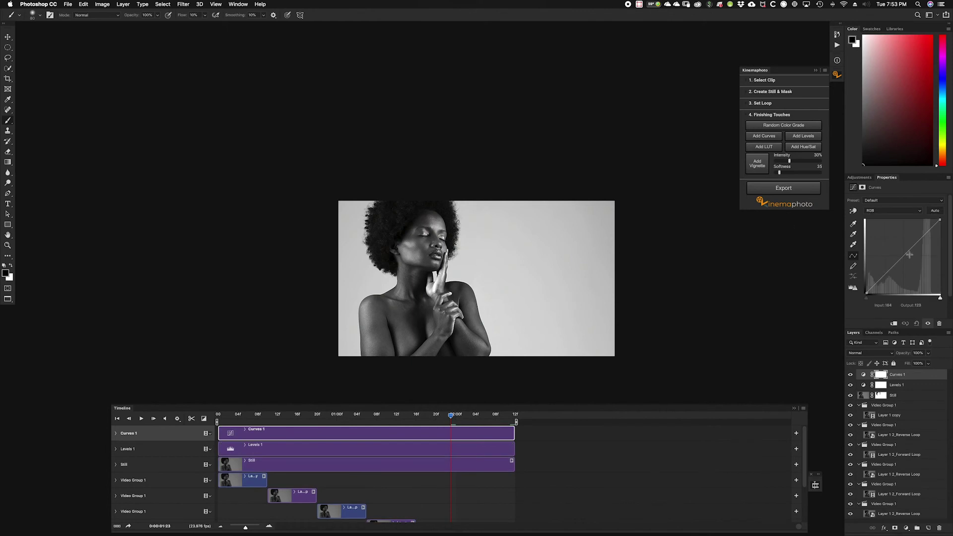
{"action": "left_click_drag", "start_coordinate": [906, 255], "coordinate": [903, 251]}
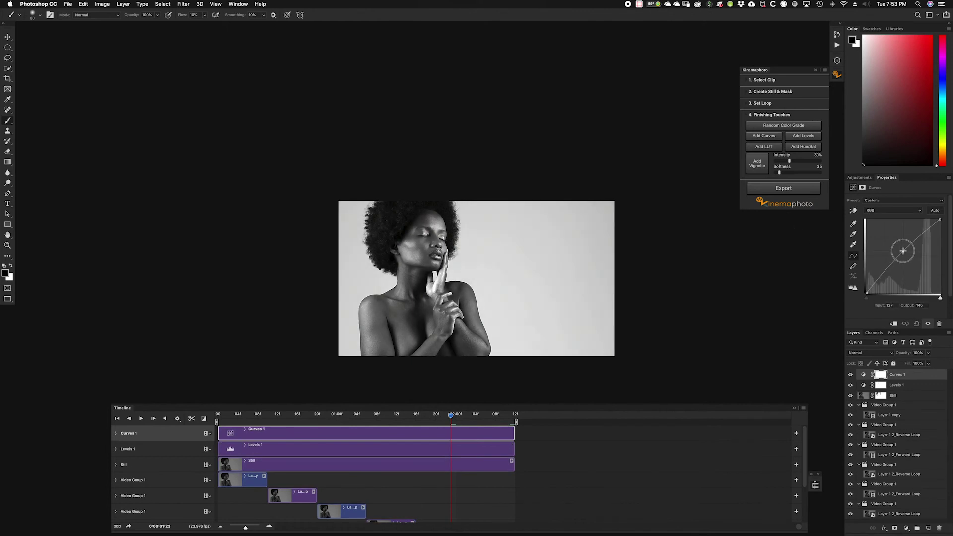
{"action": "key", "text": "super+z"}
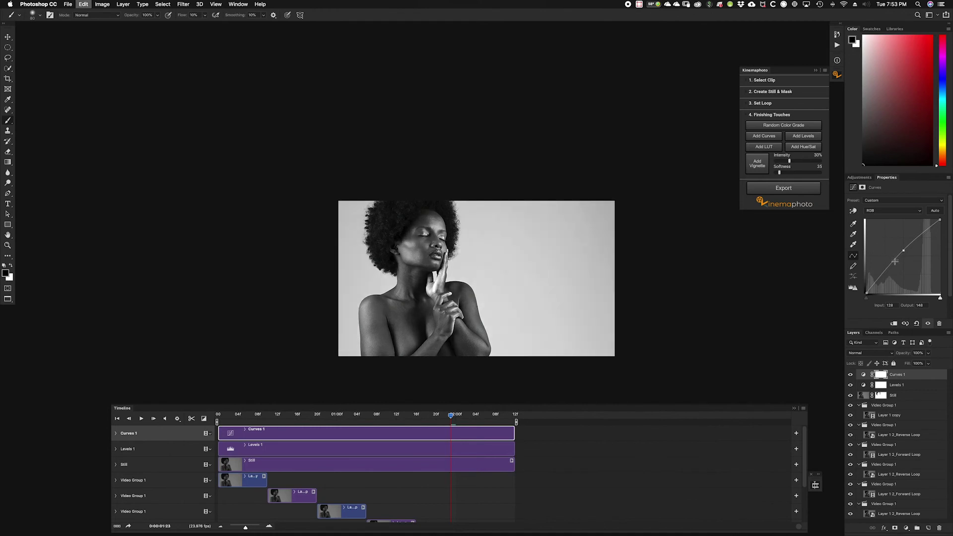
{"action": "left_click", "coordinate": [884, 278]}
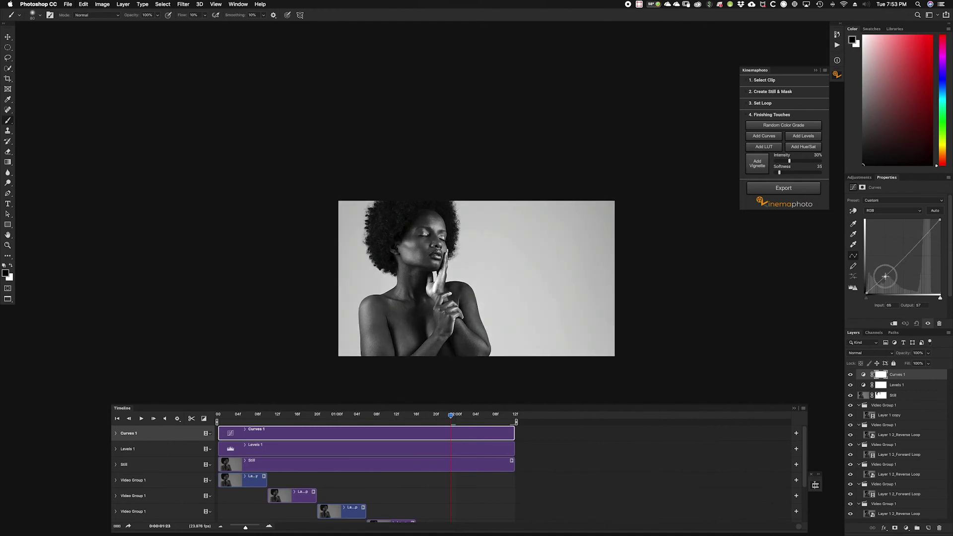
{"action": "left_click", "coordinate": [923, 235]}
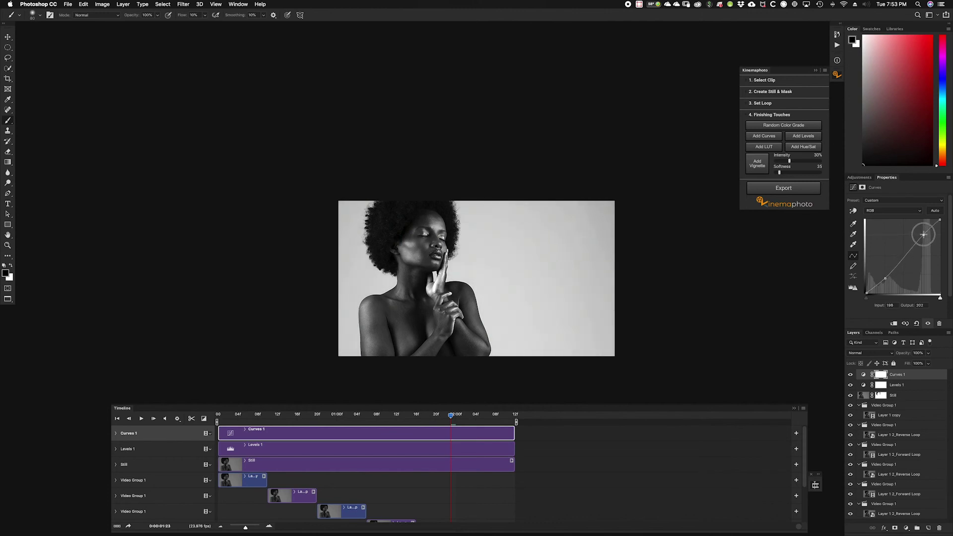
{"action": "left_click", "coordinate": [903, 257]}
{"action": "left_click", "coordinate": [923, 237]}
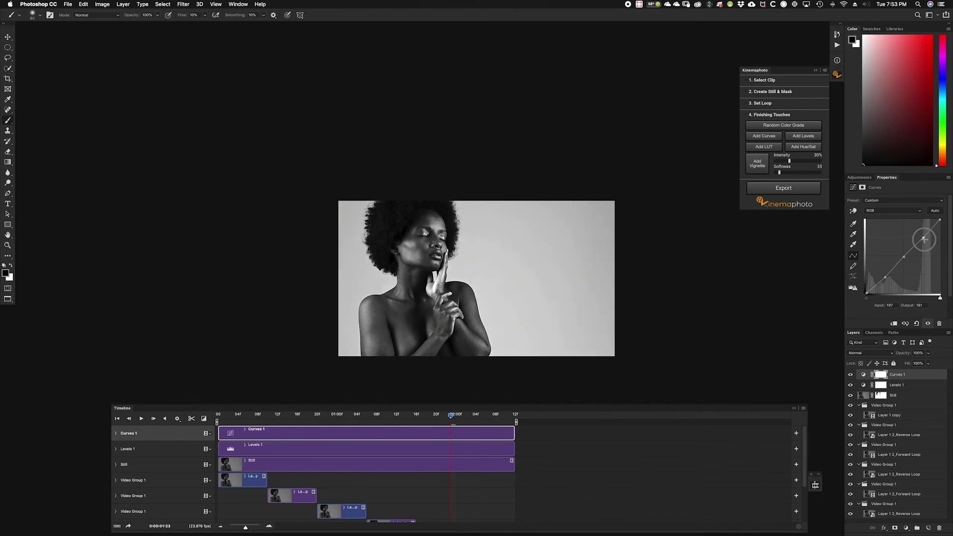
{"action": "left_click", "coordinate": [904, 257]}
- Toggle the Curves 1 layer's visibility to compare the effect, and play the timeline to check the graded cinemagraph
{"action": "left_click", "coordinate": [851, 376]}
{"action": "left_click", "coordinate": [850, 377]}
{"action": "left_click", "coordinate": [141, 419]}
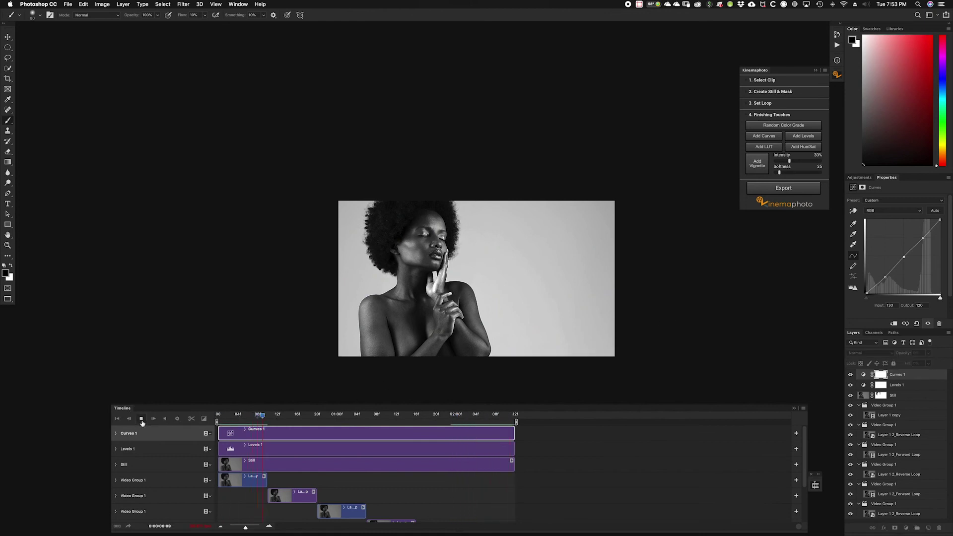
{"action": "left_click", "coordinate": [141, 420]}
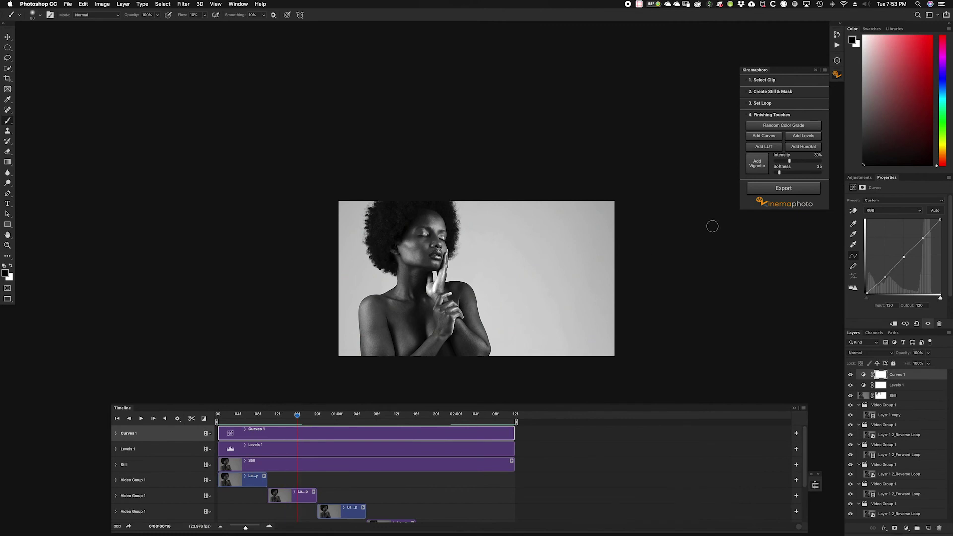
- Open the Kinemaphoto export settings for the Beauty file and enter a custom export size with a width of 1920
{"action": "left_click", "coordinate": [783, 189]}
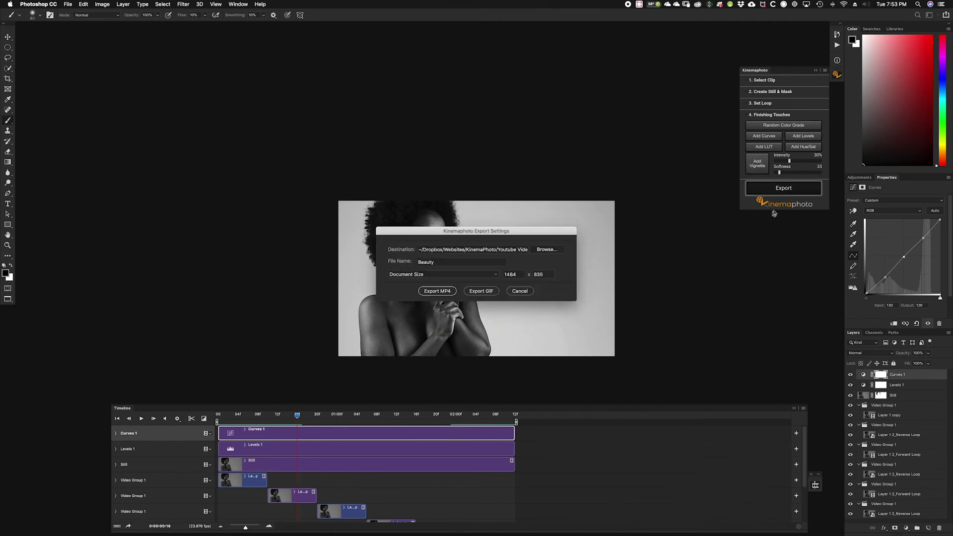
{"action": "left_click", "coordinate": [495, 274]}
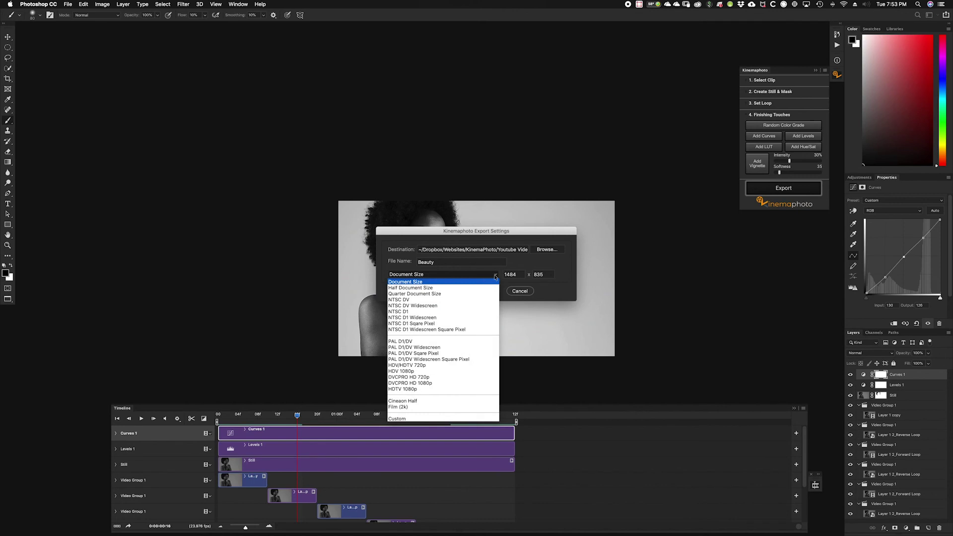
{"action": "left_click", "coordinate": [494, 281]}
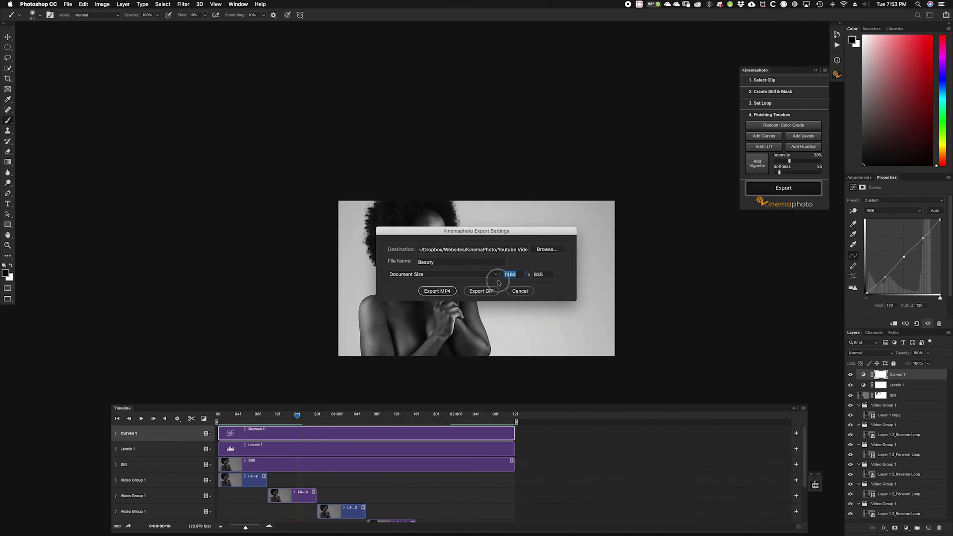
{"action": "type", "text": "1920"}
{"action": "key", "text": "Tab"}
{"action": "type", "text": "1"}
- Choose the Desktop as the export destination and export the cinemagraph as the MP4 file Beauty
{"action": "left_click", "coordinate": [546, 249]}
{"action": "left_click", "coordinate": [432, 303]}
{"action": "left_click", "coordinate": [679, 410]}
{"action": "left_click", "coordinate": [437, 291]}
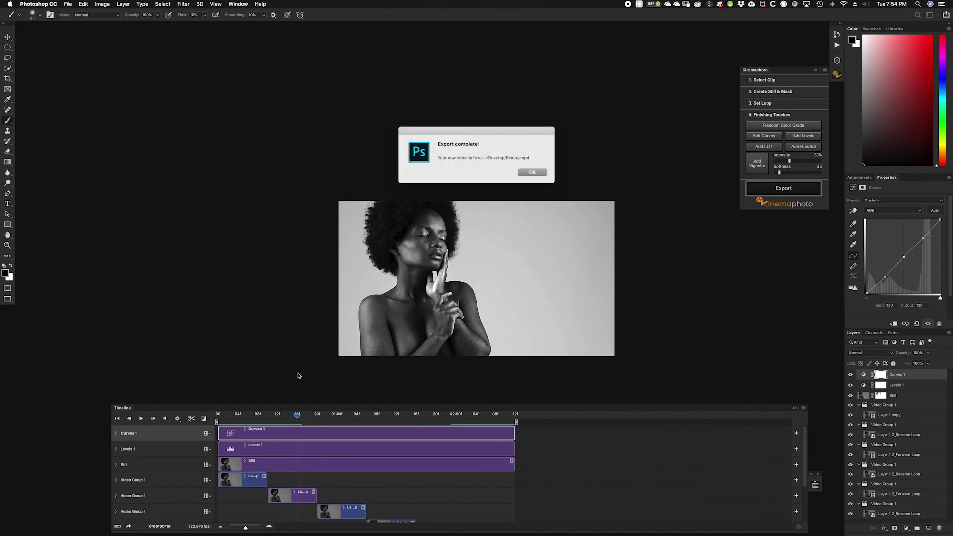
{"action": "key", "text": "Return"}
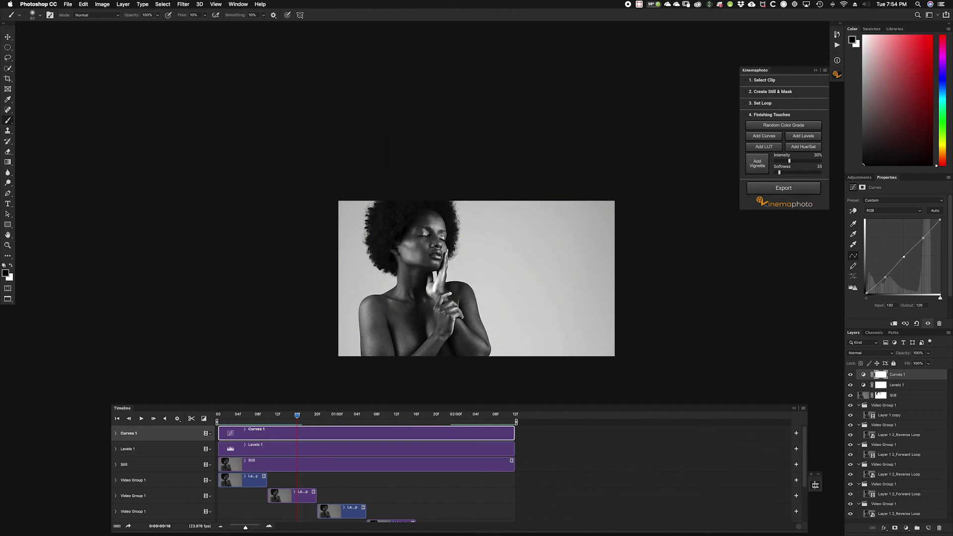
- Hide the panels, switch to QuickTime Player with the exported Beauty.mp4 and reposition its window for viewing
{"action": "key", "text": "Tab"}
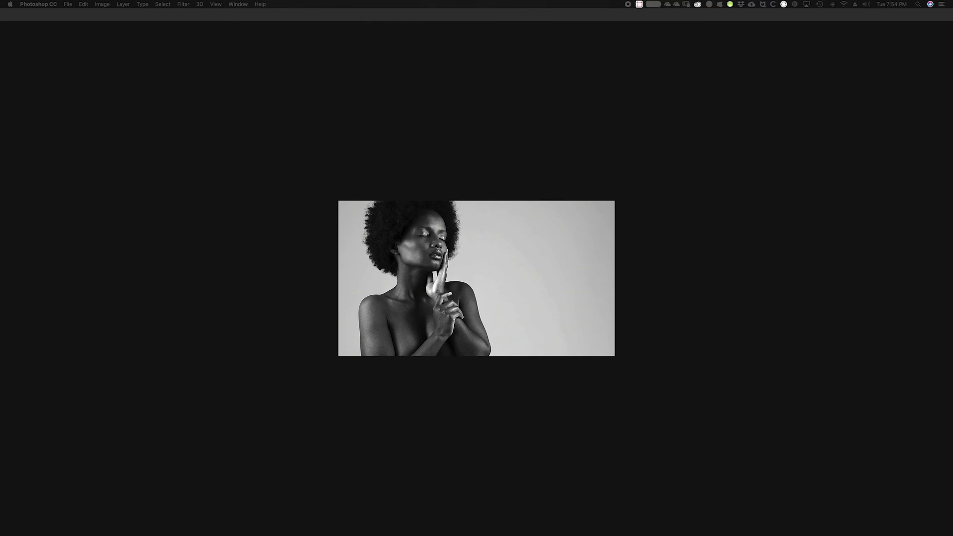
{"action": "key", "text": "super+Tab"}
{"action": "left_click", "coordinate": [307, 141]}
{"action": "left_click_drag", "start_coordinate": [307, 141], "coordinate": [344, 77]}
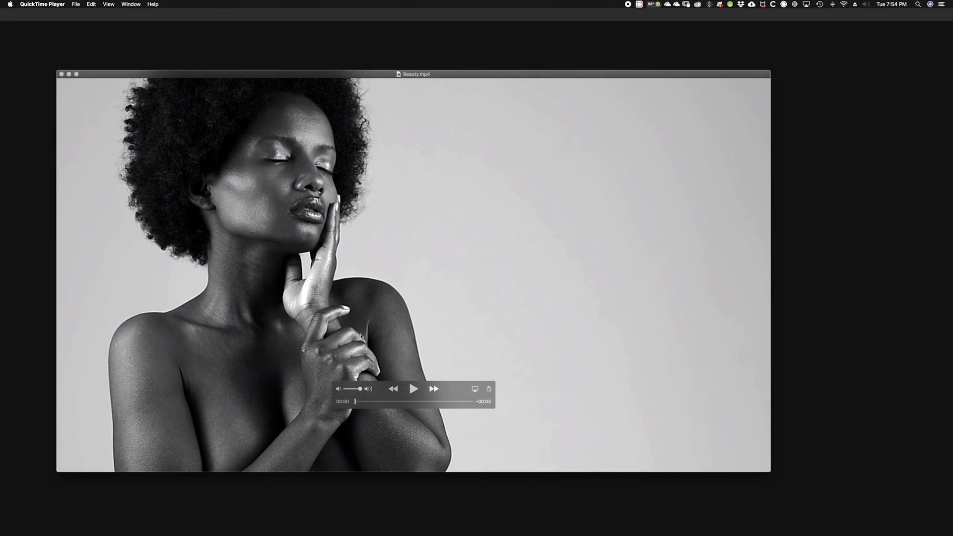
- Play the exported Beauty.mp4 to review the loop, close the video and return to Photoshop
{"action": "left_click", "coordinate": [413, 389]}
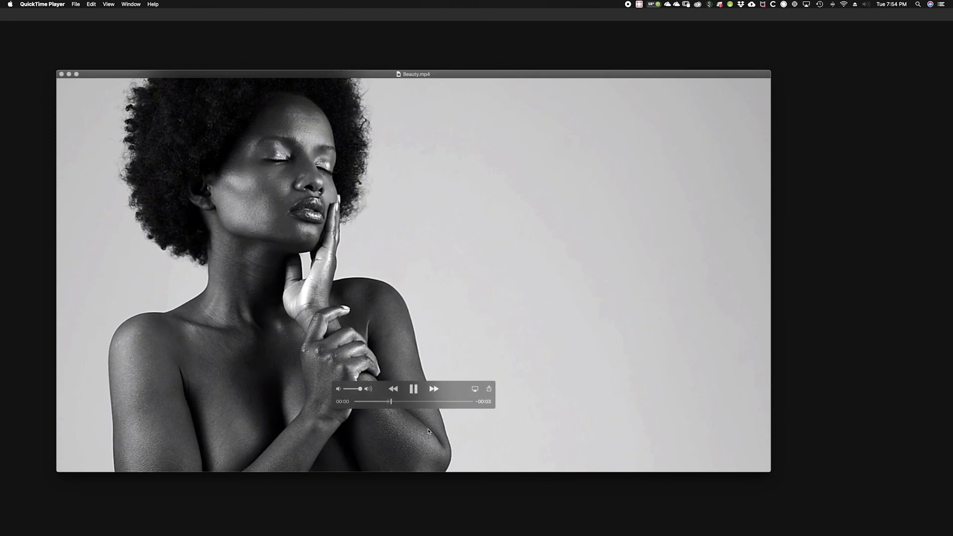
{"action": "left_click", "coordinate": [414, 392]}
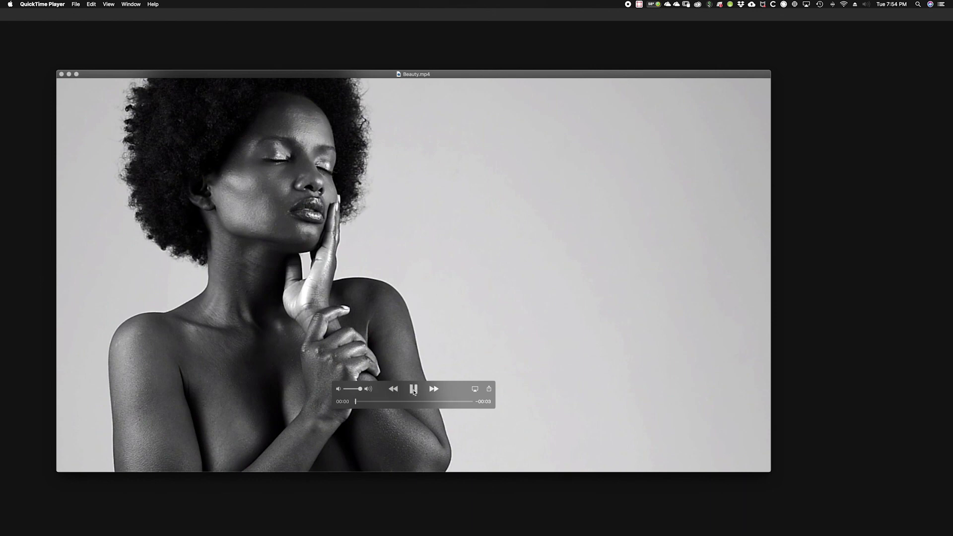
{"action": "left_click", "coordinate": [414, 392]}
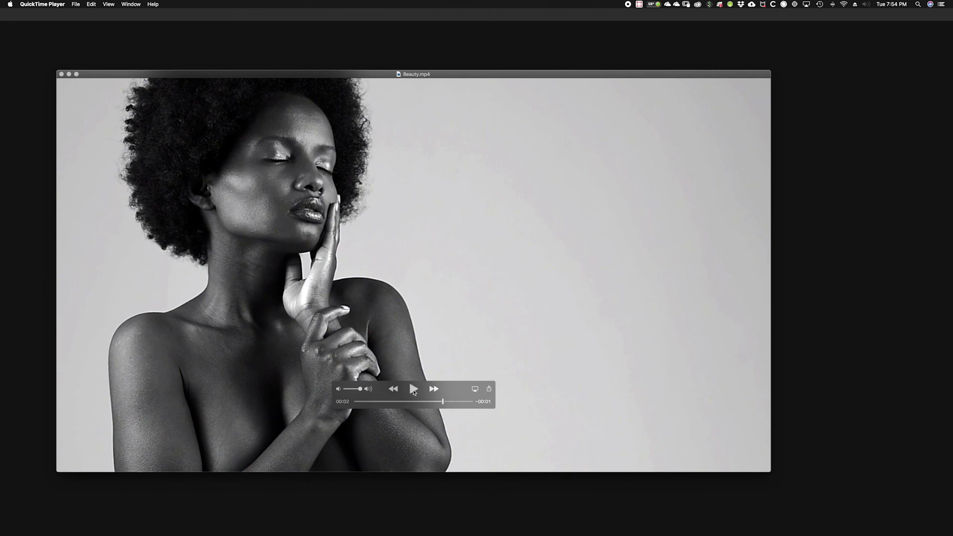
{"action": "left_click", "coordinate": [63, 74]}
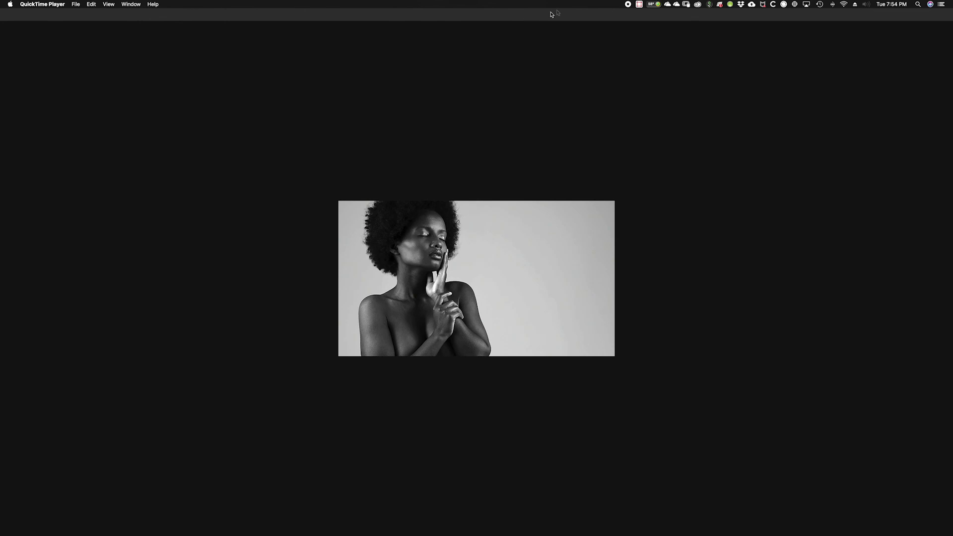
{"action": "left_click", "coordinate": [581, 112]}
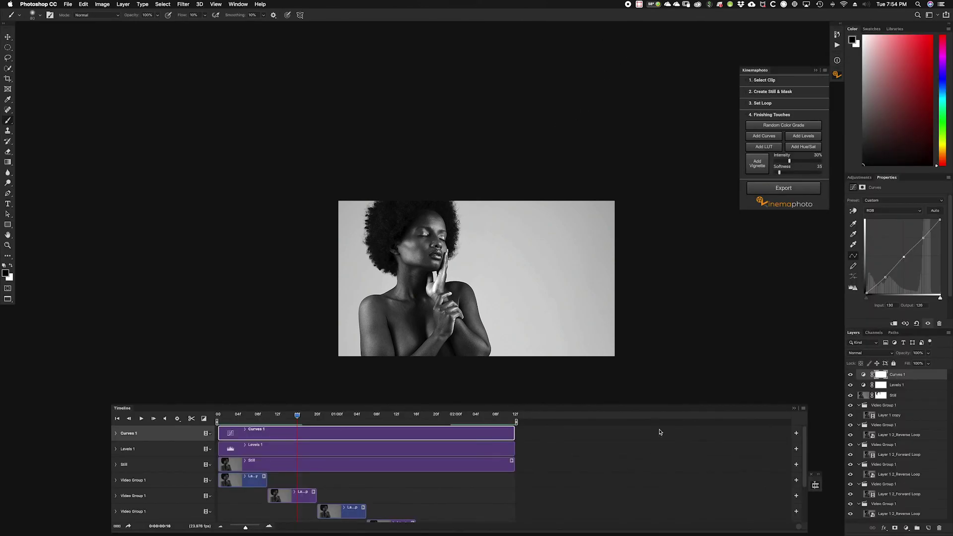